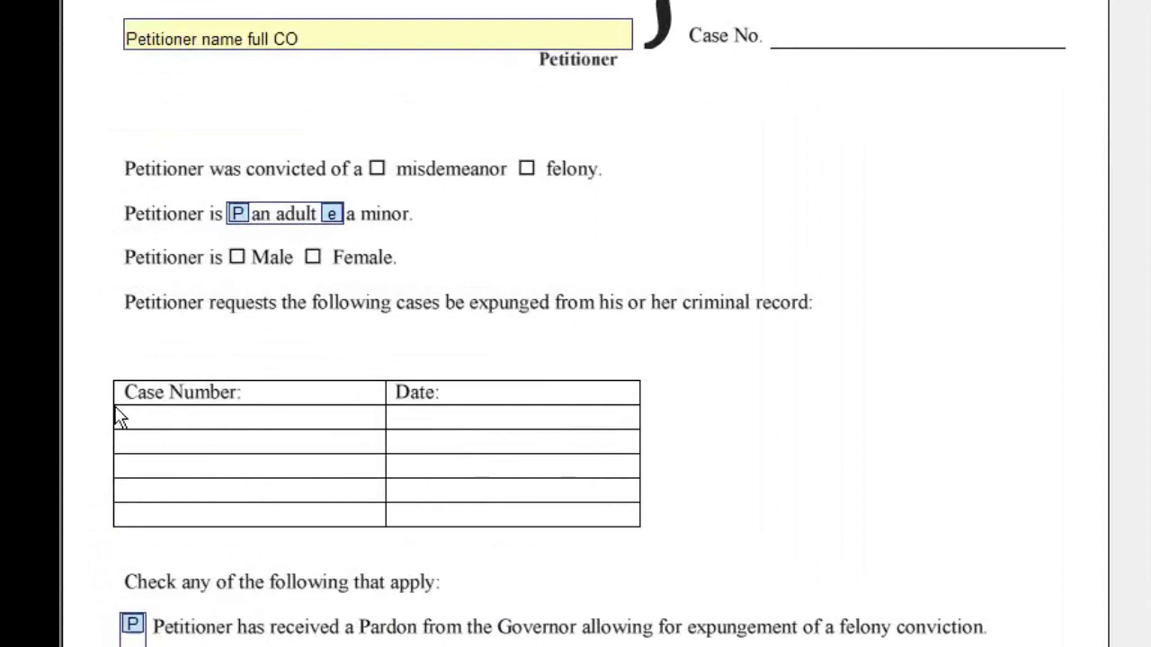
Draw fields in all five Case Number rows of the case table
drag(115, 407, 636, 426)
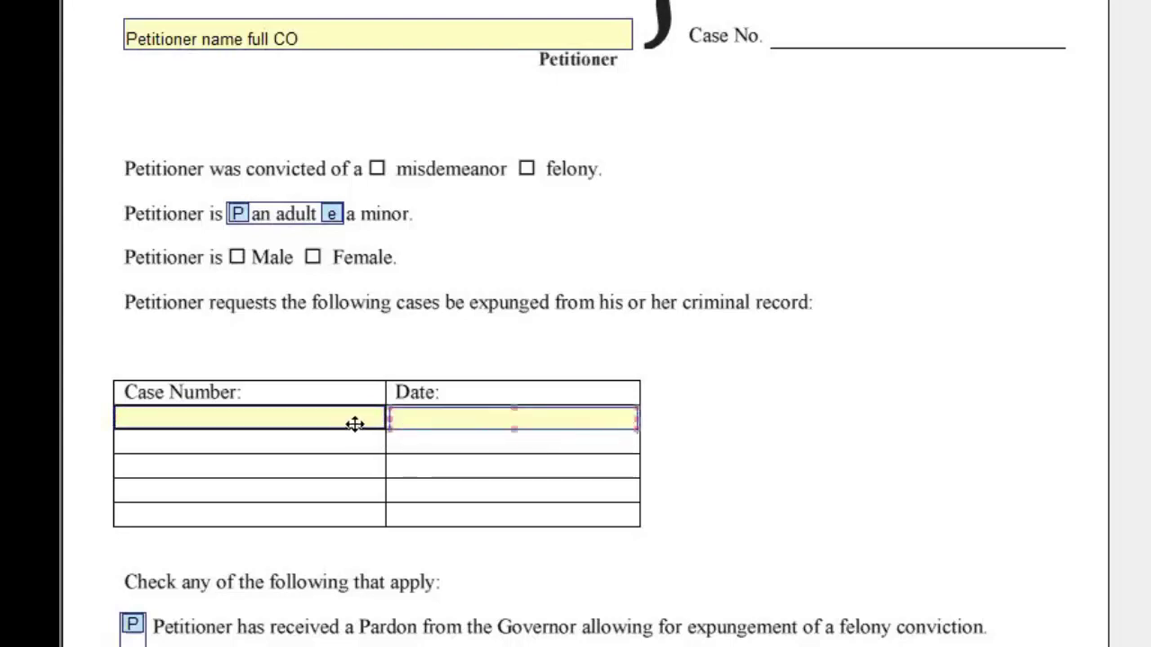
click(123, 472)
click(123, 496)
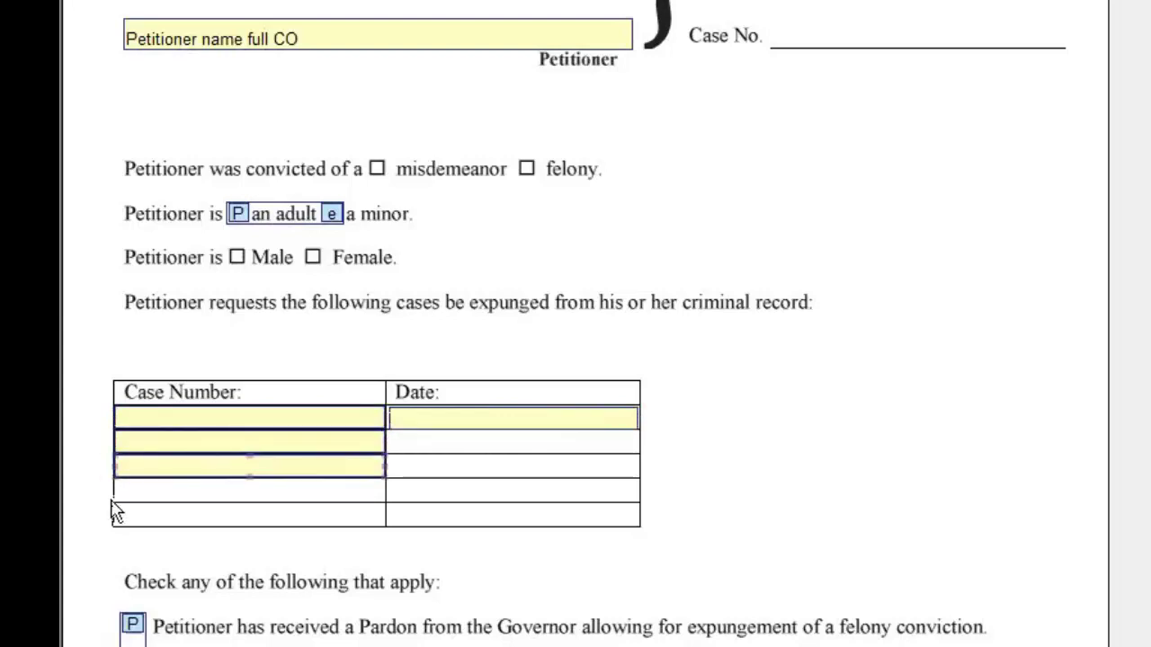
click(117, 517)
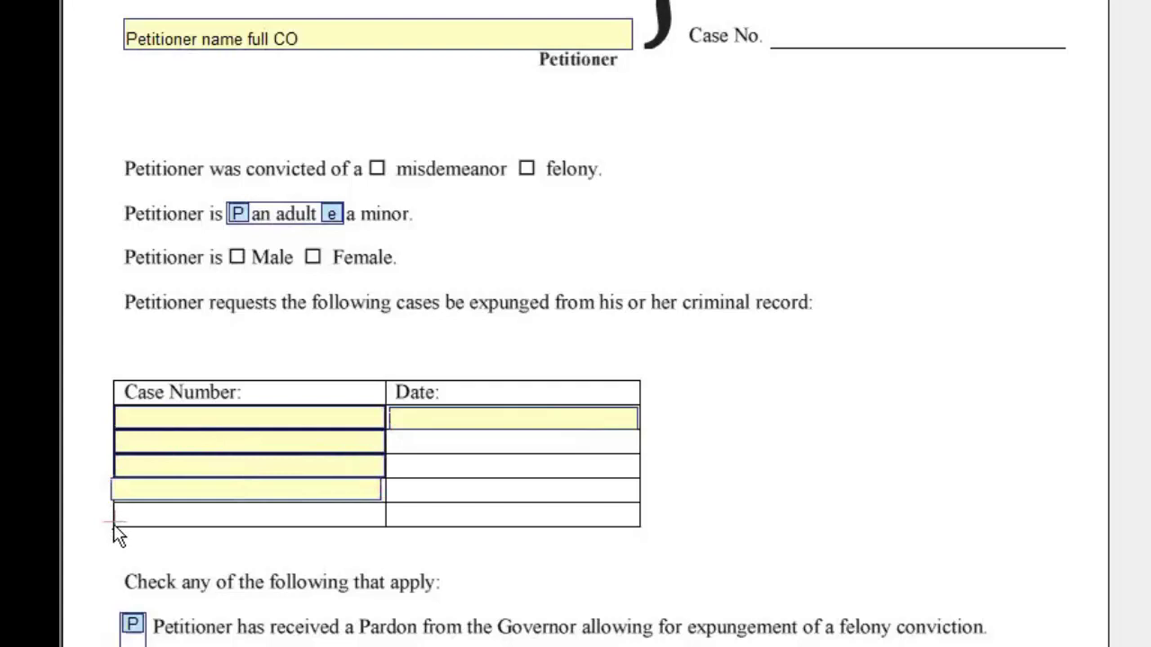
click(115, 529)
click(390, 465)
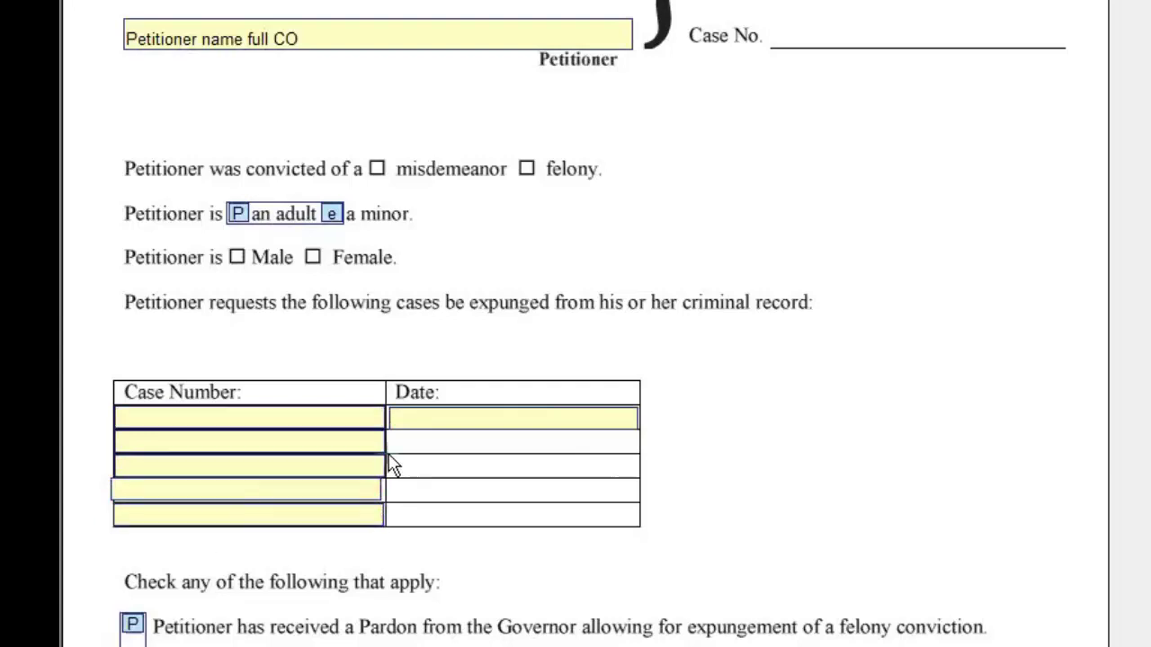
Add Date fields to rows 2 through 5, then select the Case Number fields
click(396, 472)
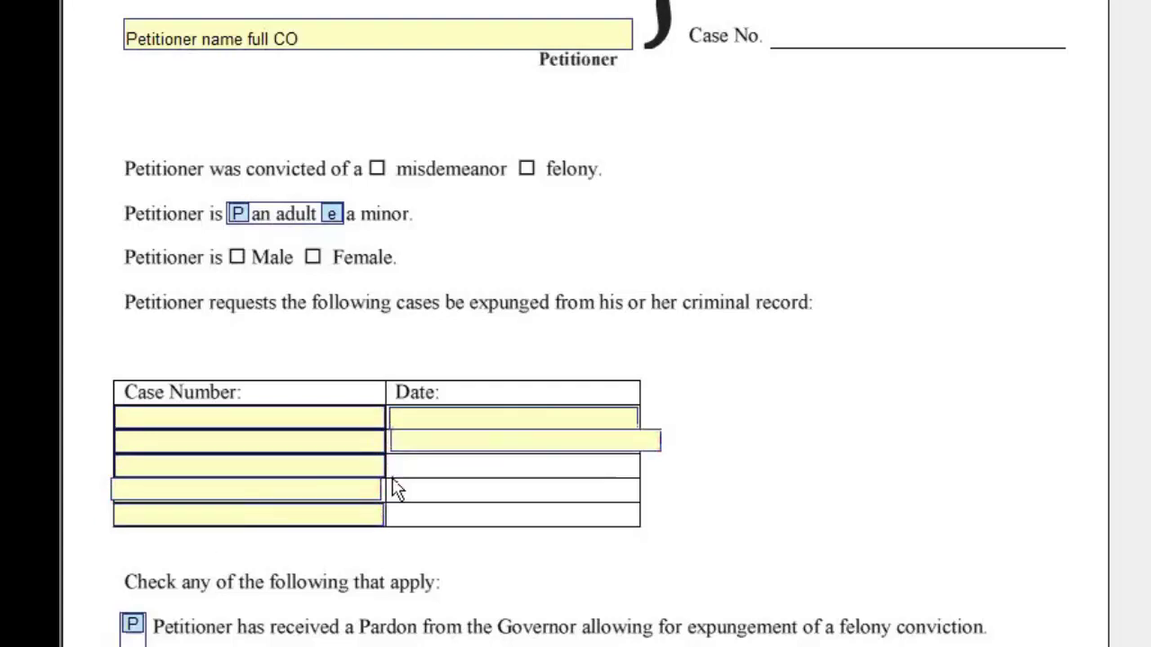
click(398, 490)
click(399, 514)
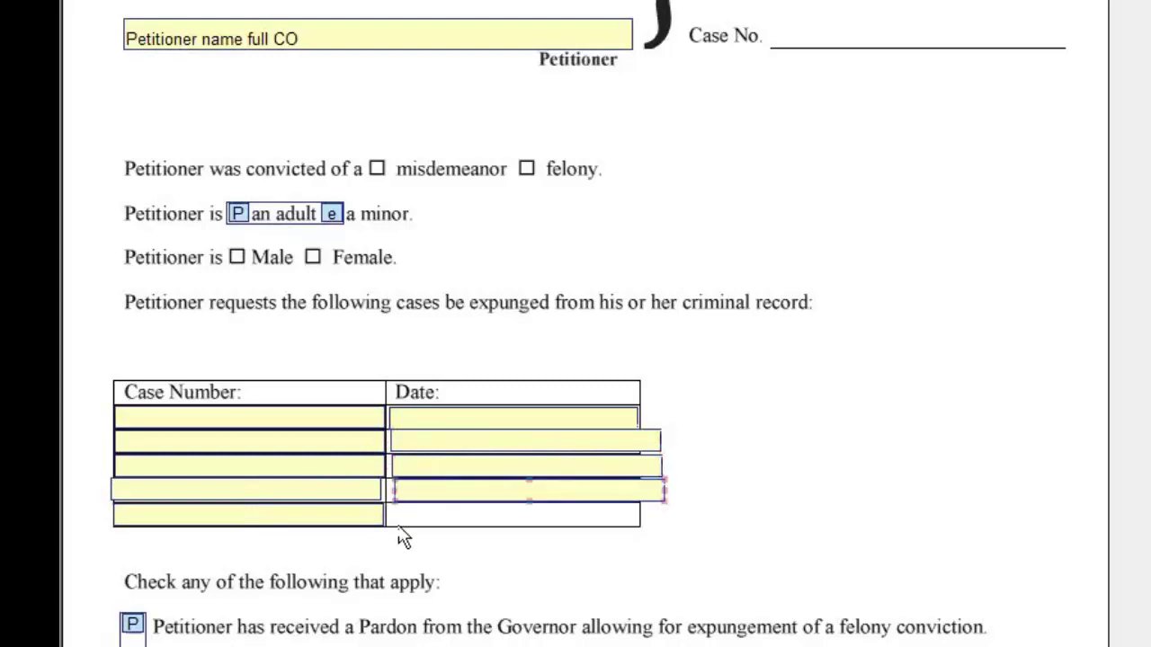
click(397, 529)
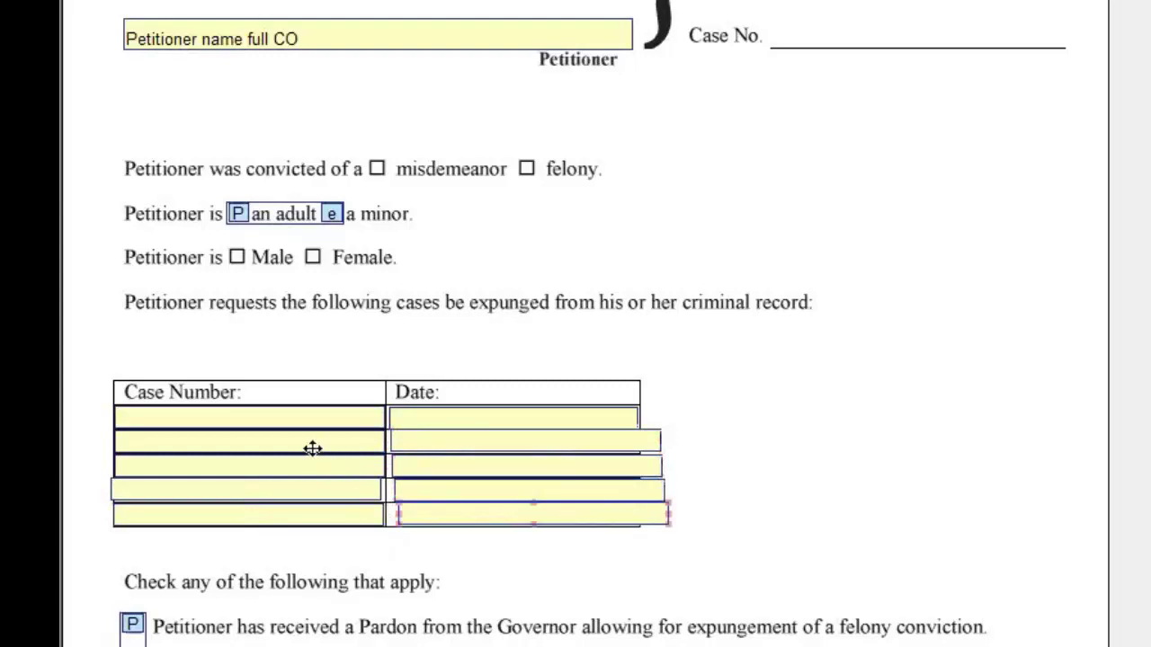
drag(293, 449, 278, 494)
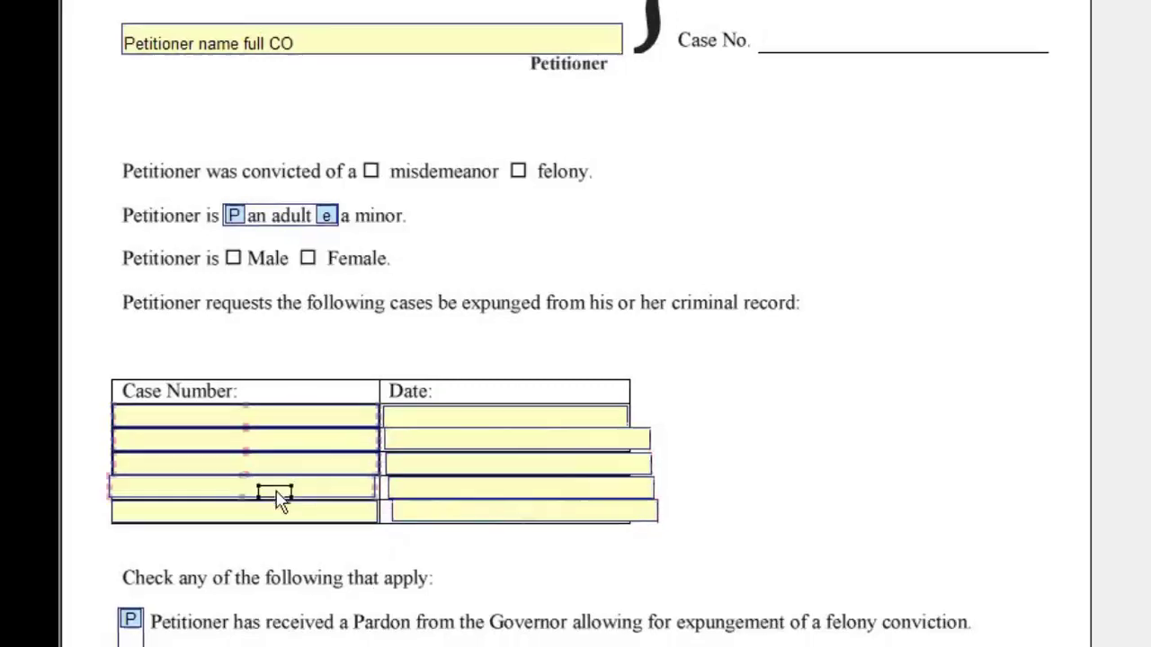
Align the Case Number fields with horizontal position, width and height Like First
right_click(285, 511)
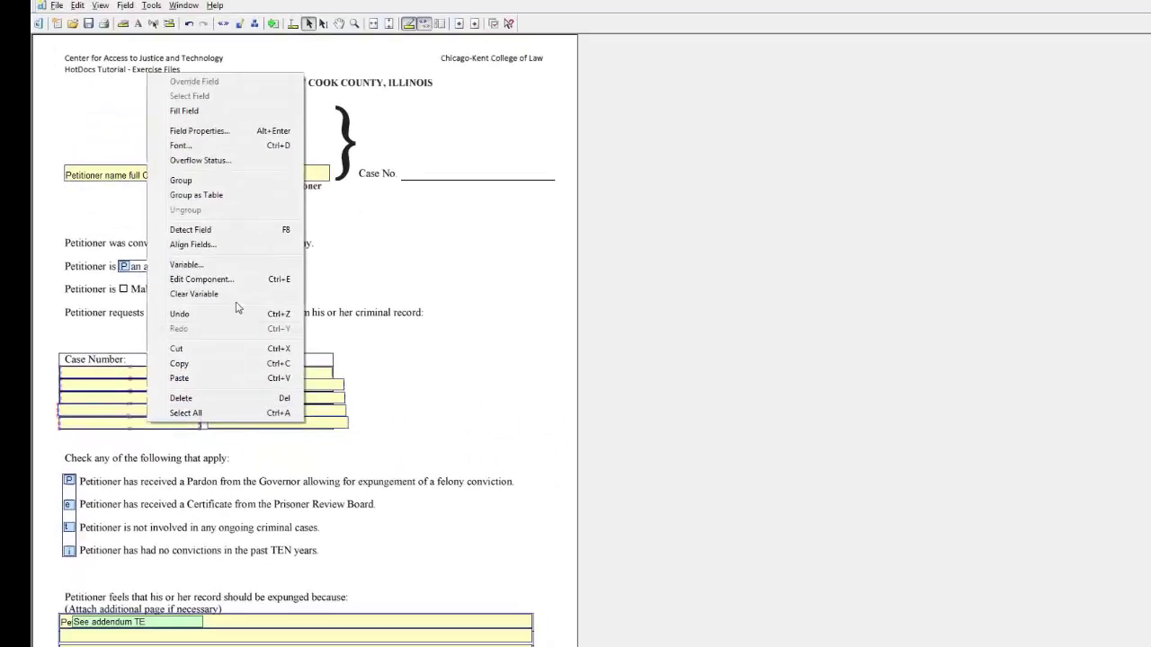
click(216, 244)
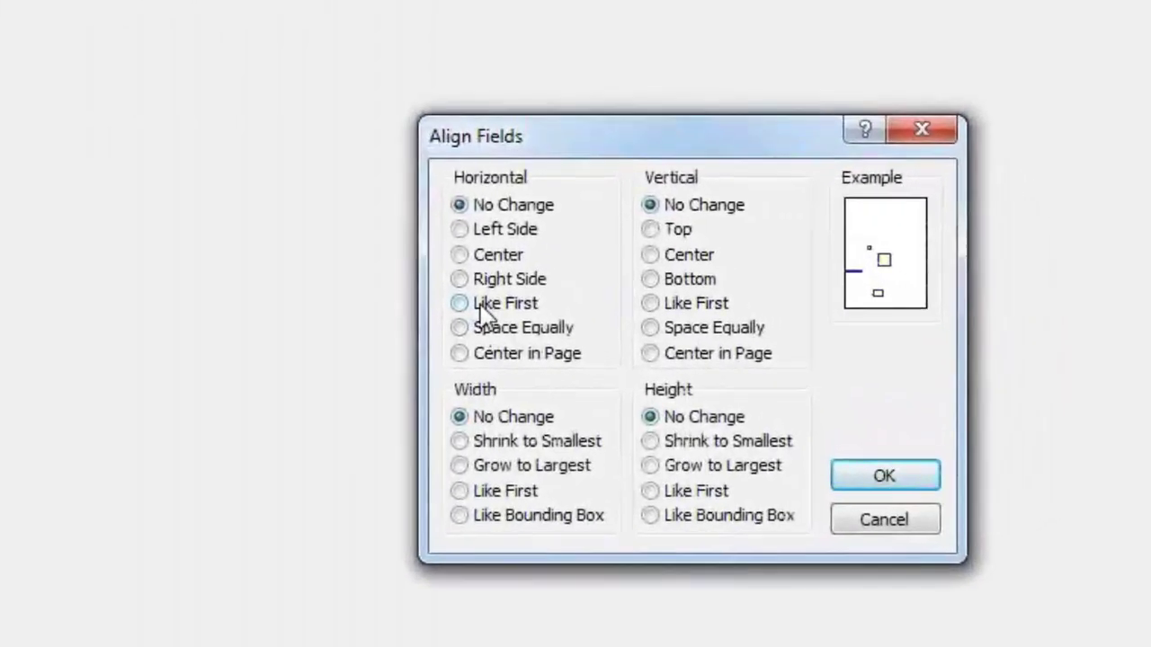
click(479, 306)
click(459, 490)
click(652, 491)
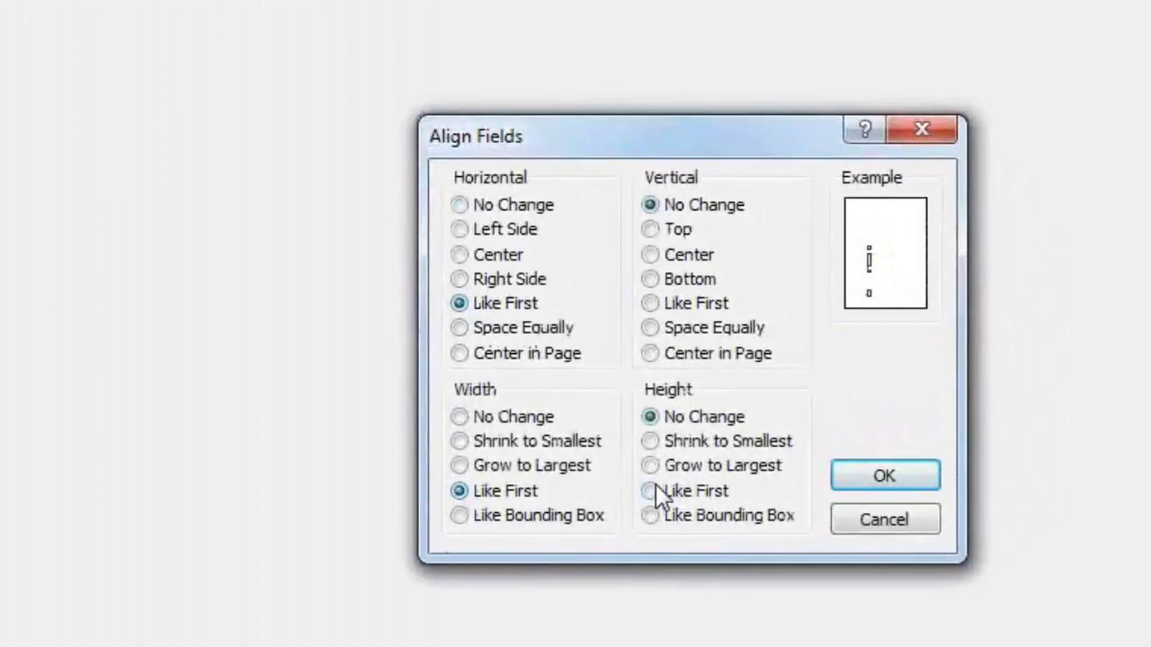
click(888, 490)
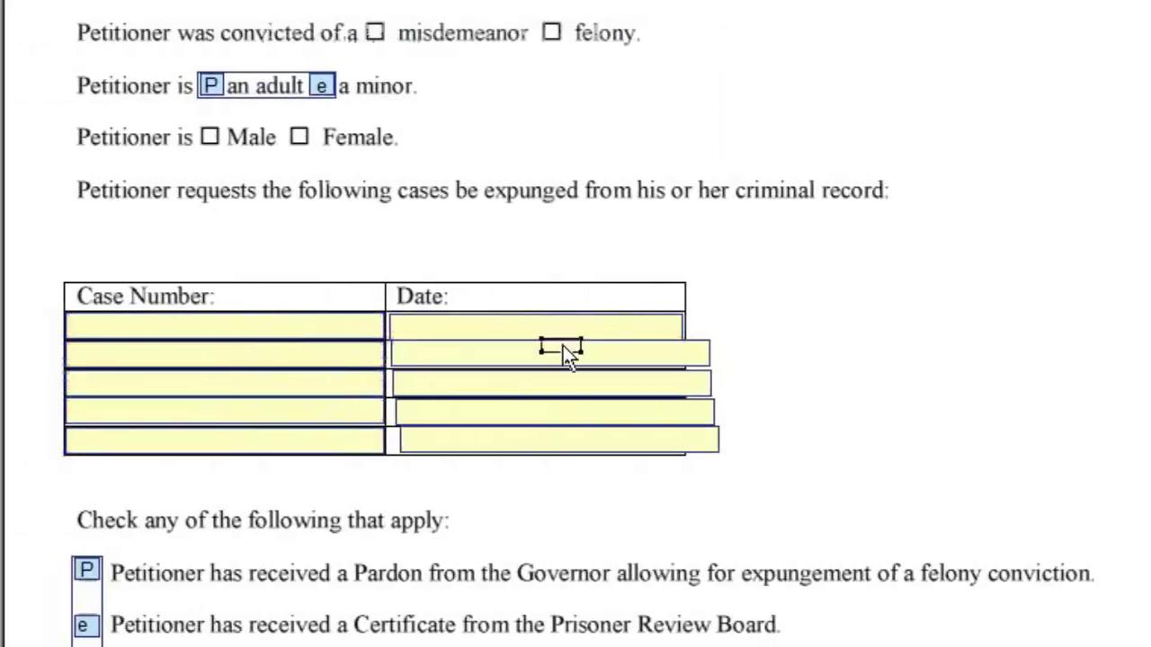
Select the five Date fields and align them Like First horizontally, in width and height
ctrl+click(560, 327)
ctrl+click(569, 386)
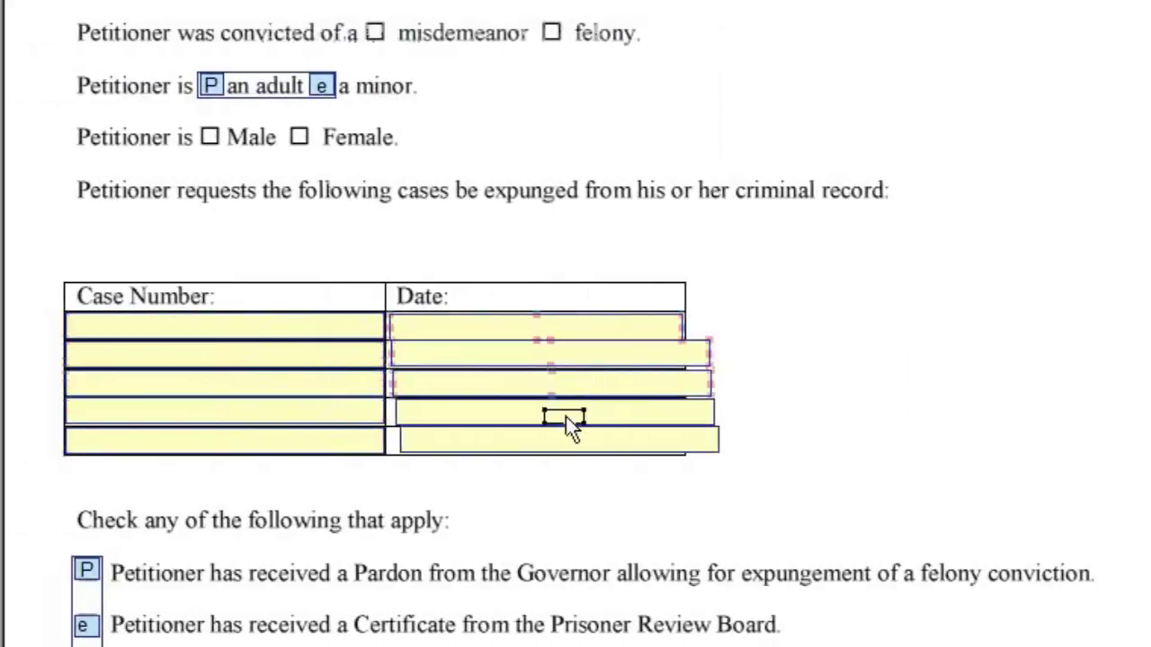
ctrl+click(565, 413)
ctrl+click(564, 445)
right_click(557, 326)
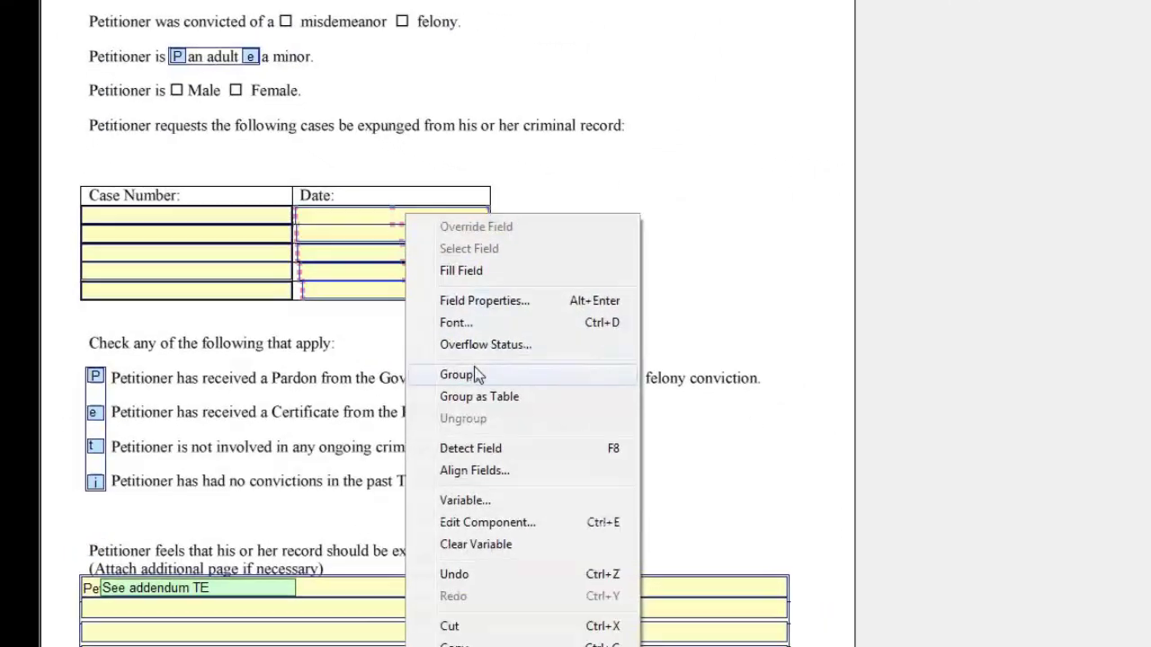
click(450, 433)
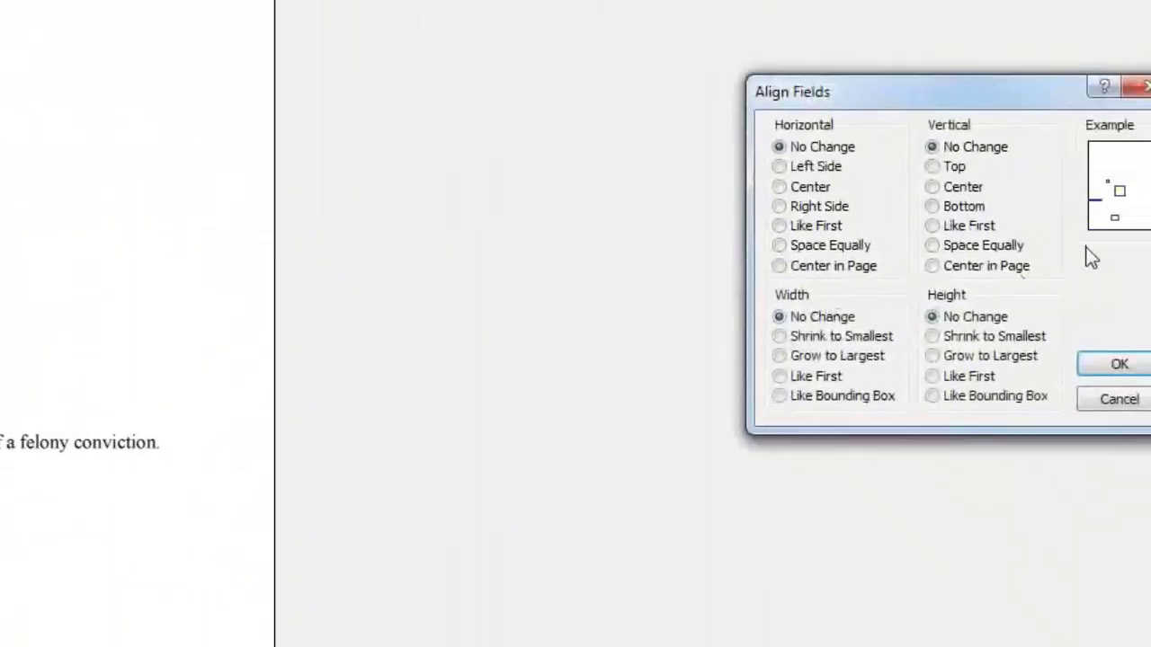
click(414, 269)
click(430, 454)
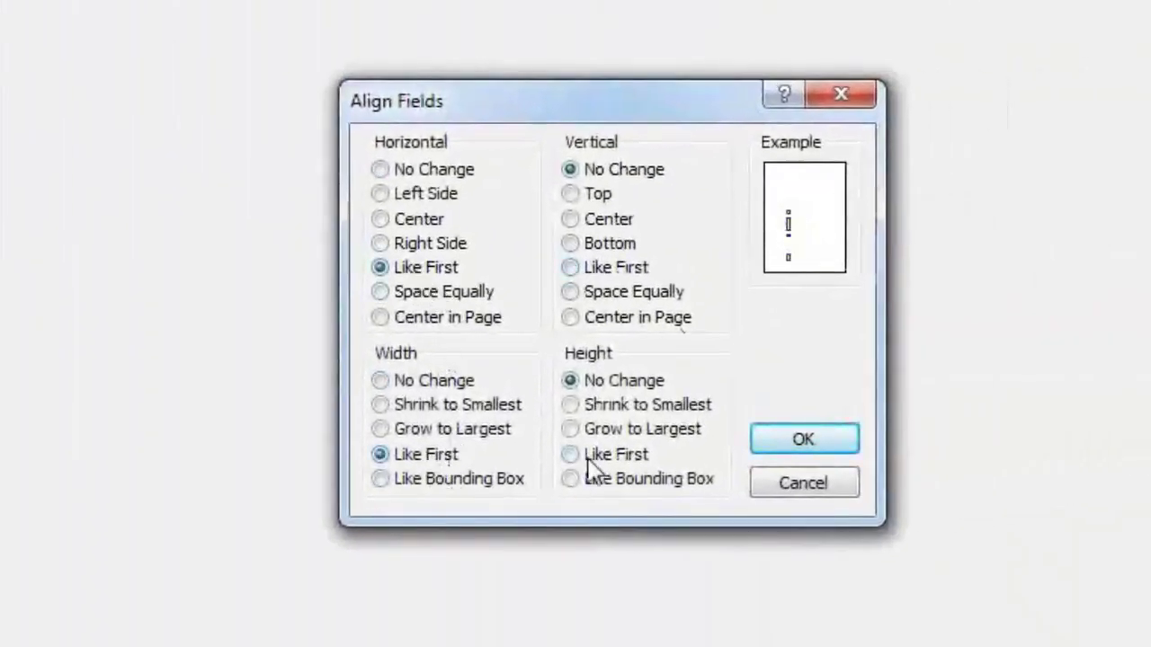
click(590, 457)
click(821, 452)
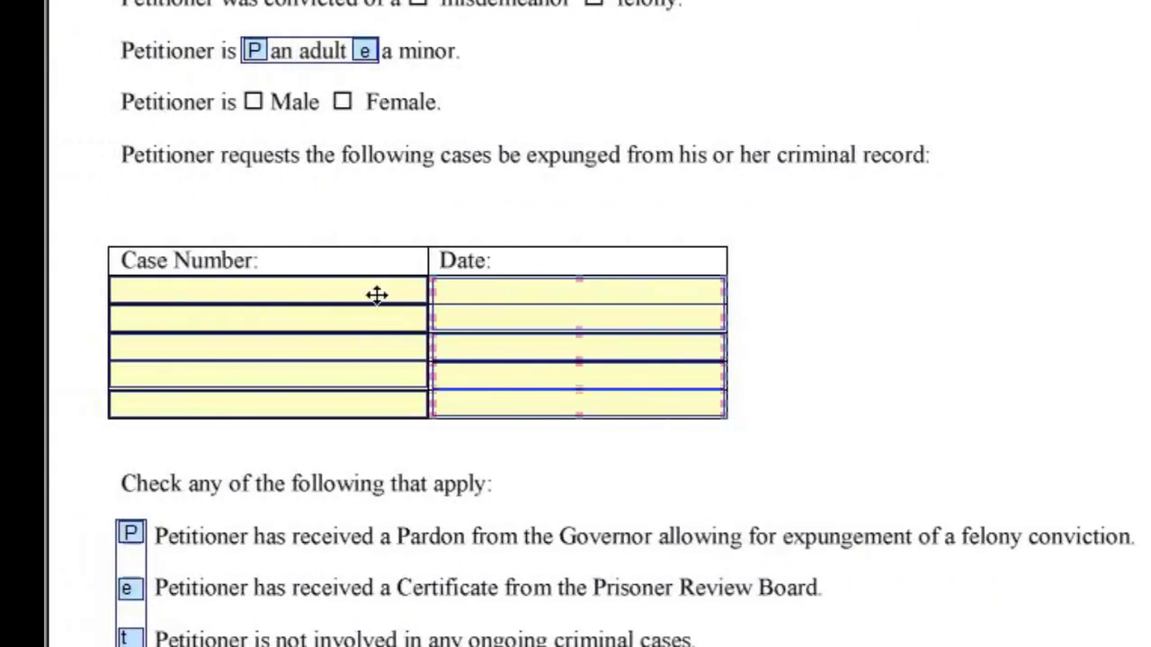
Assign the text variable Case number TE to the first Case Number field
click(375, 293)
double_click(355, 295)
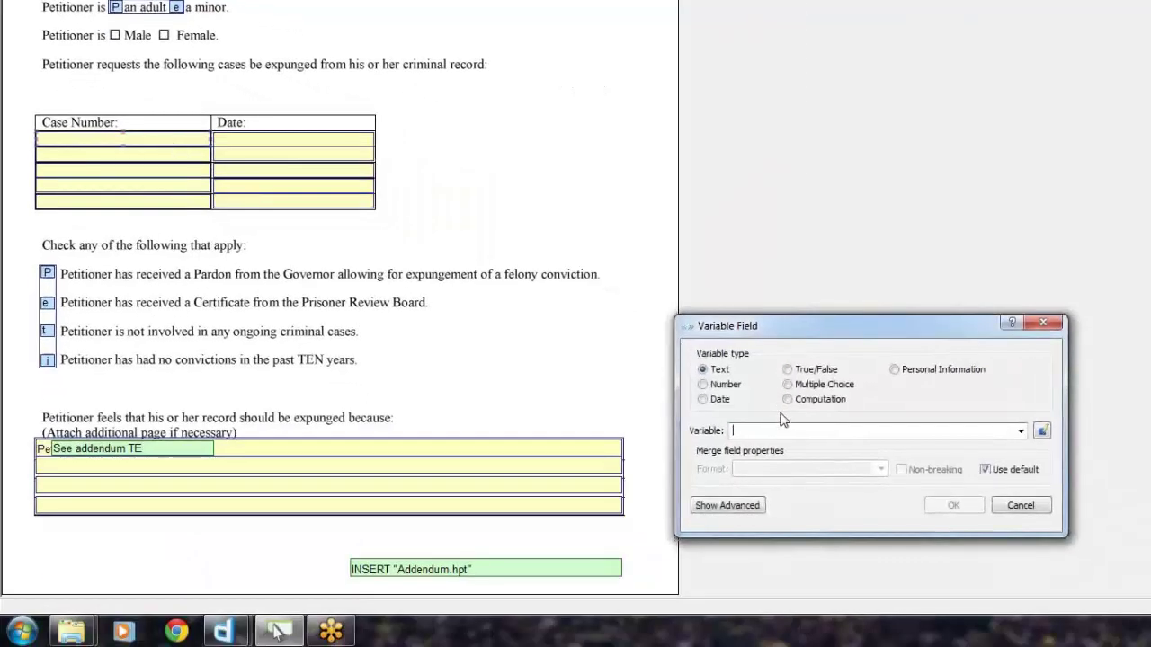
text(Case numb)
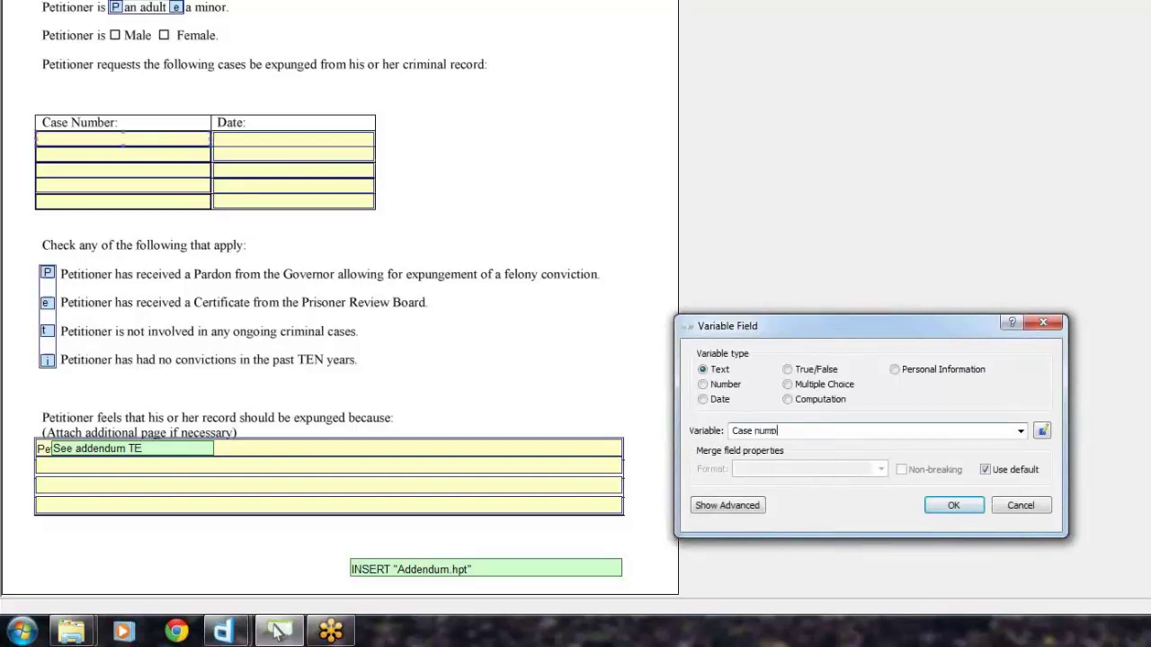
text(er TE)
click(955, 506)
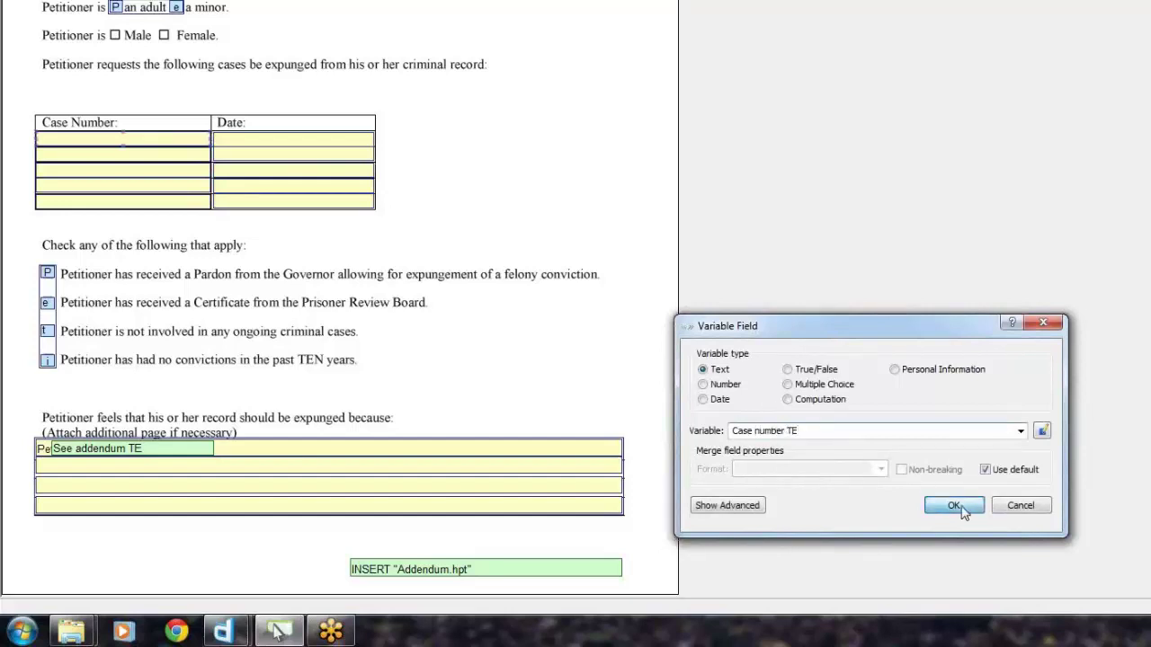
Assign a new date variable Case date DA to the first Date field
click(277, 145)
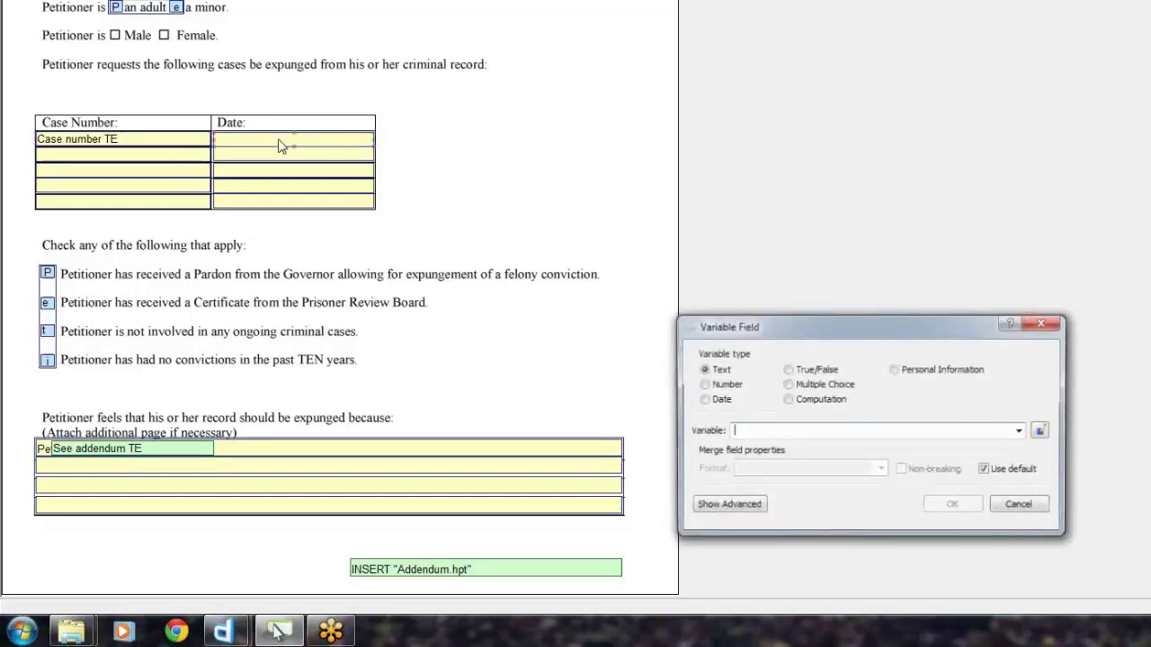
click(703, 399)
text(Case )
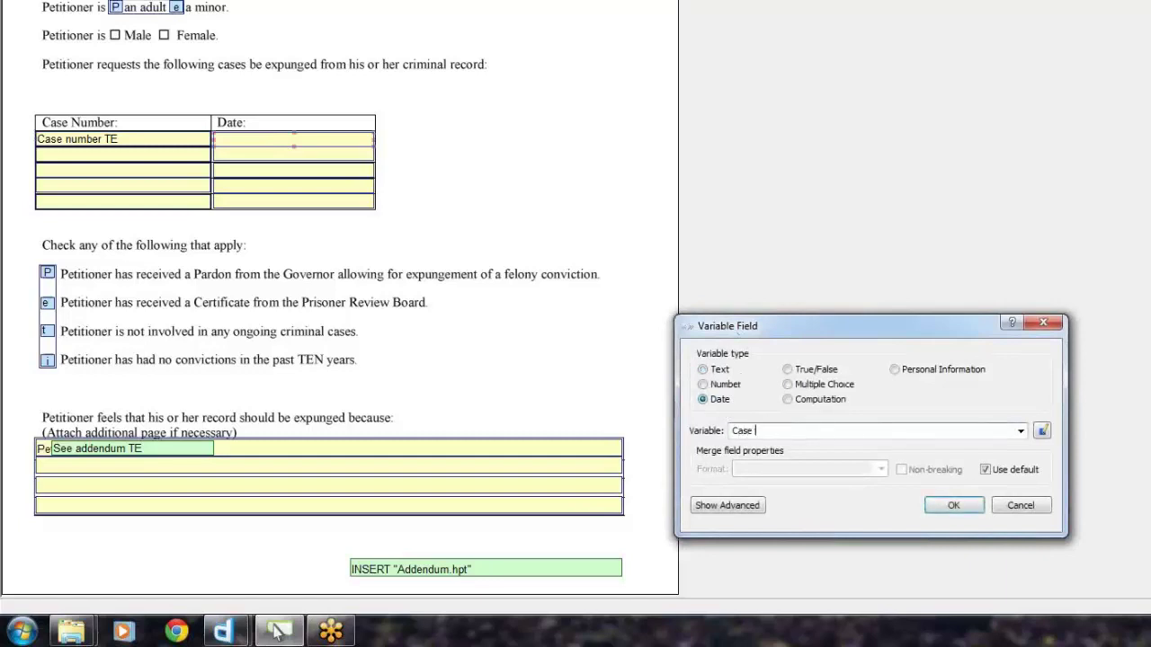
text(date DA)
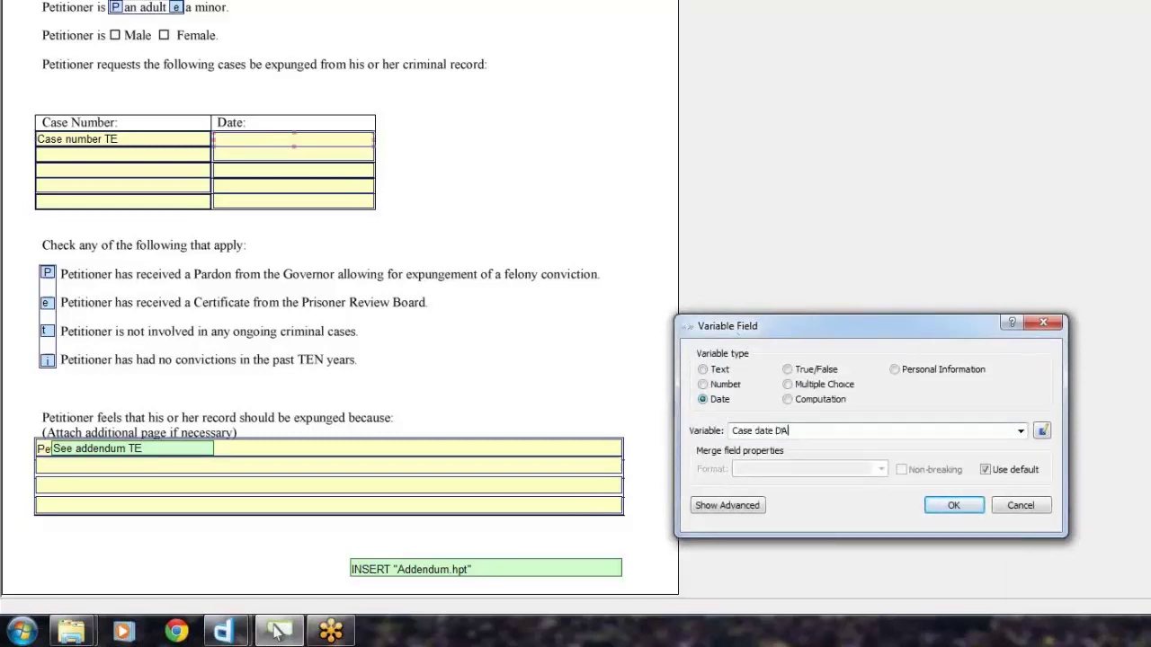
click(953, 506)
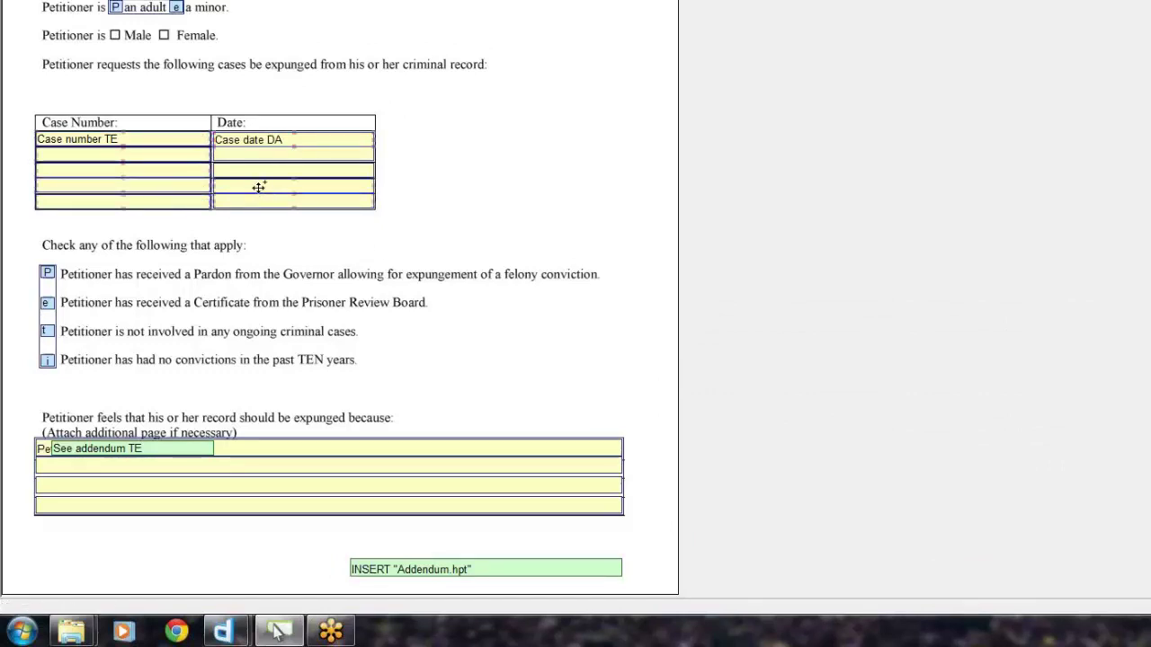
Group the case table fields and add a REPEAT with dialog named Case Table
right_click(247, 156)
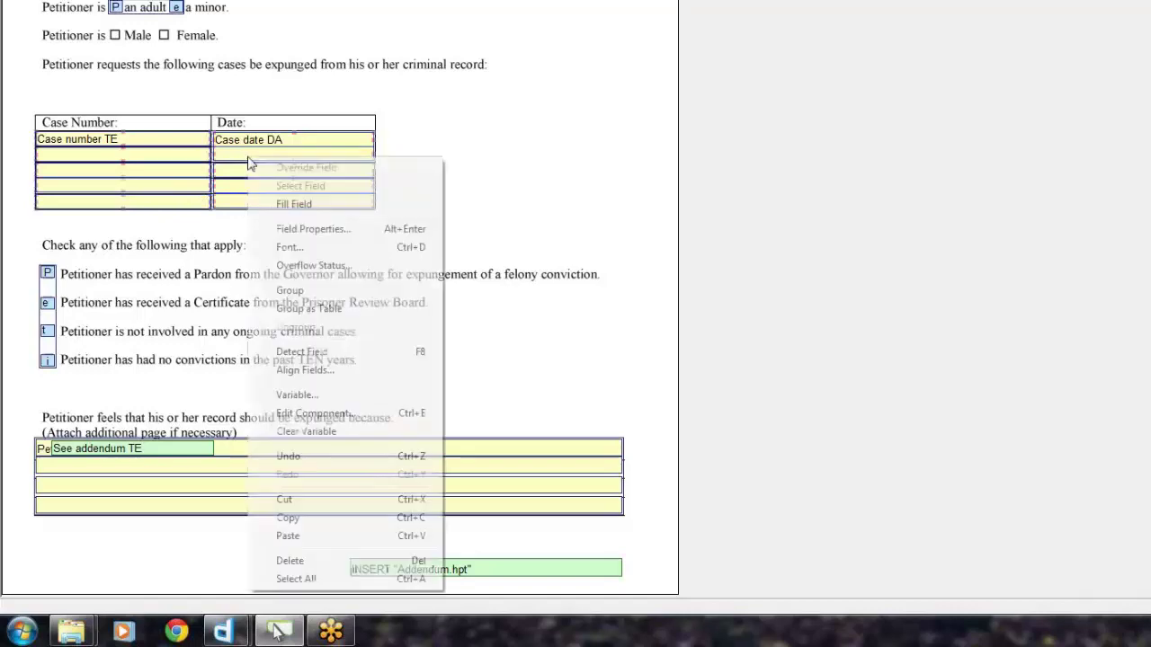
click(321, 293)
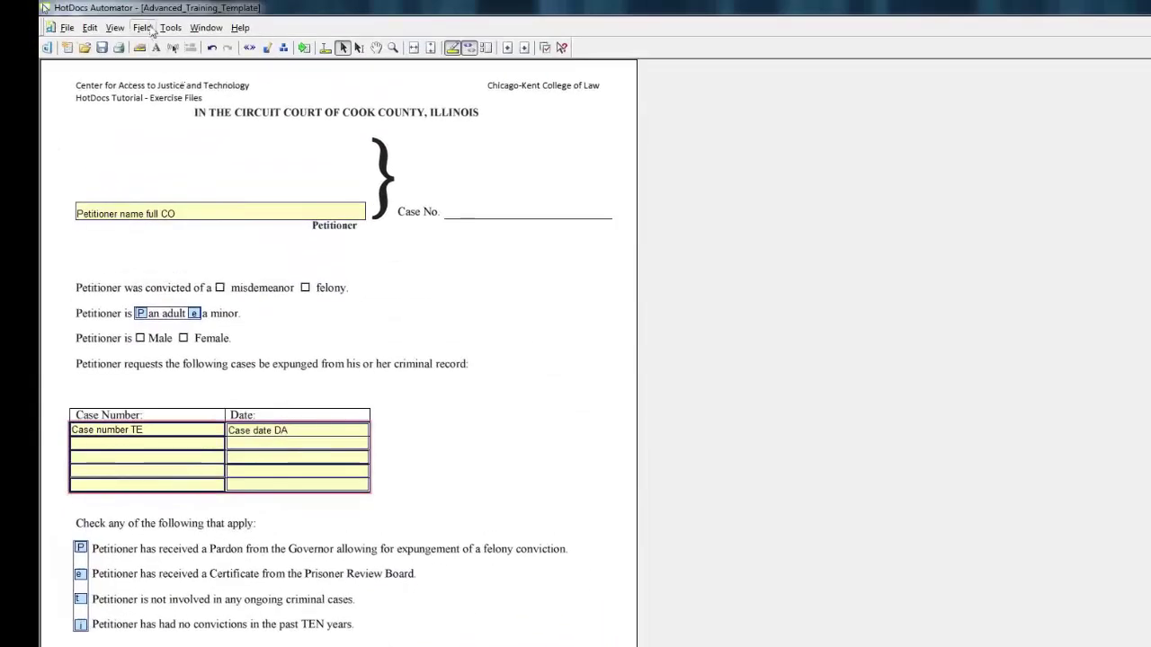
click(152, 32)
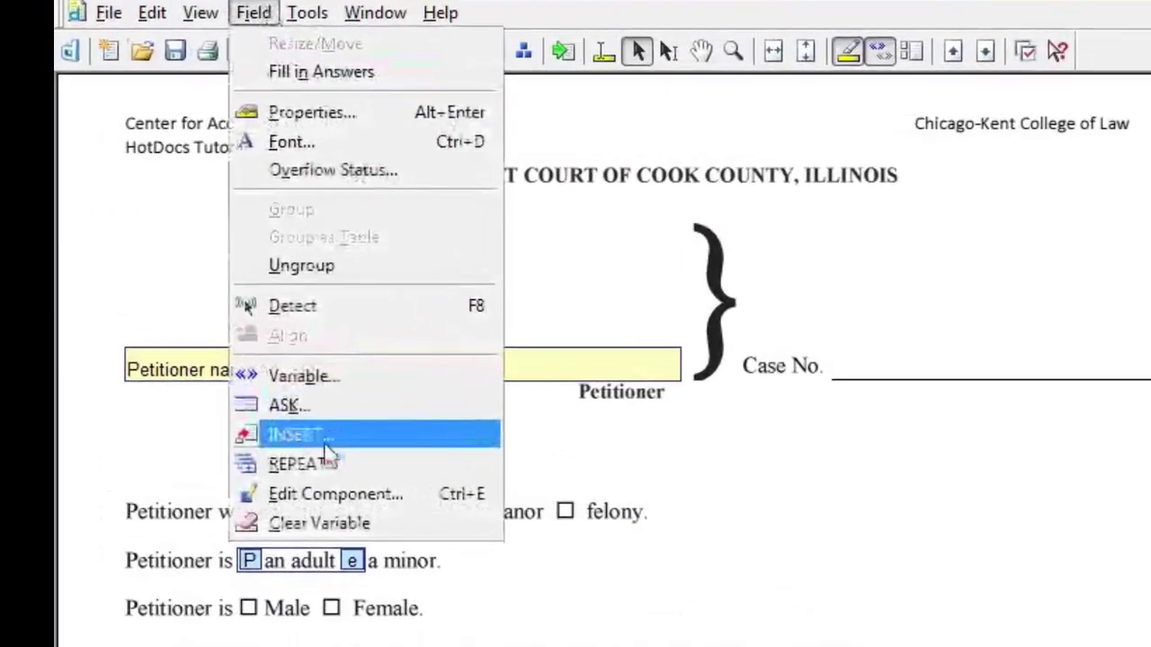
click(182, 265)
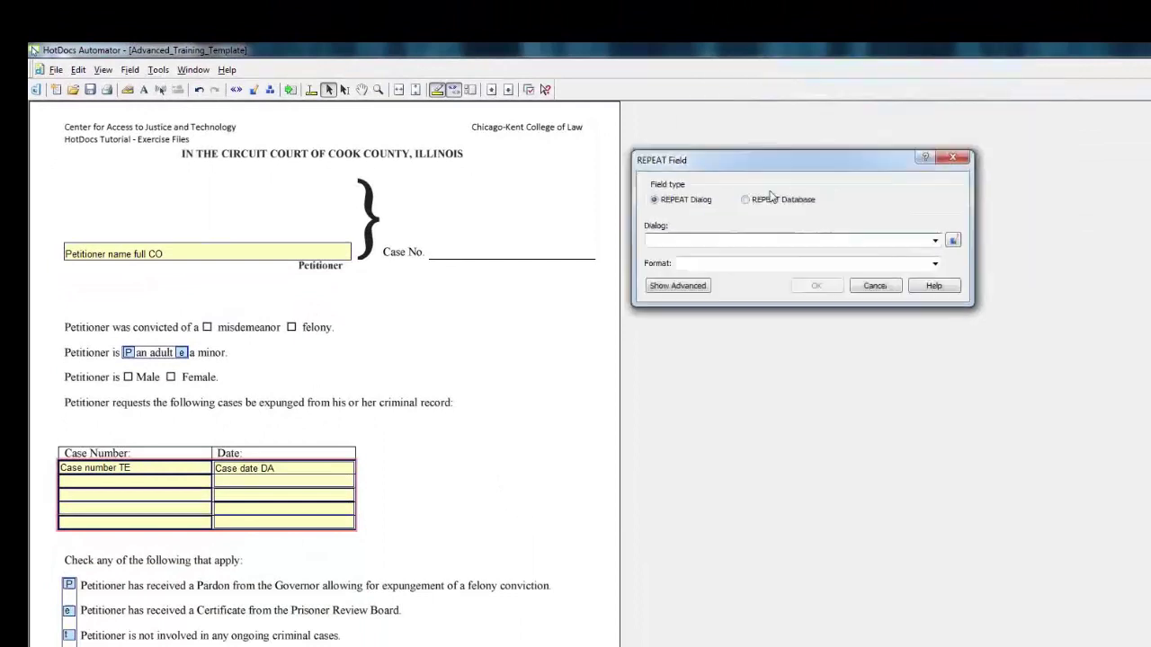
drag(799, 169, 735, 236)
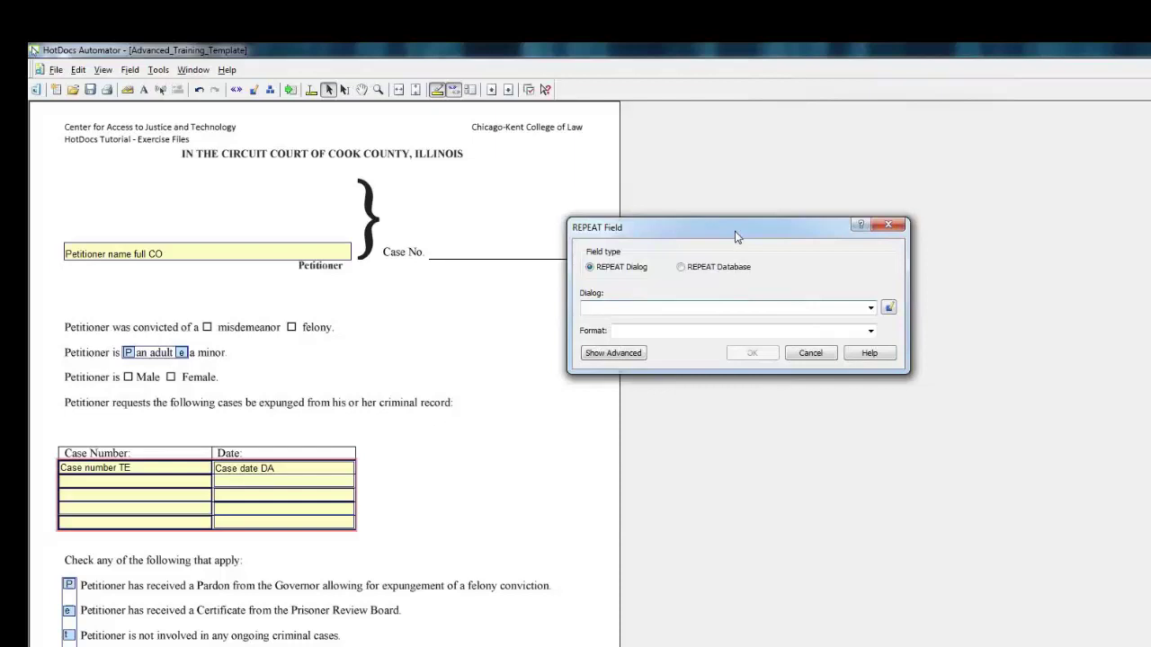
text(Case Table)
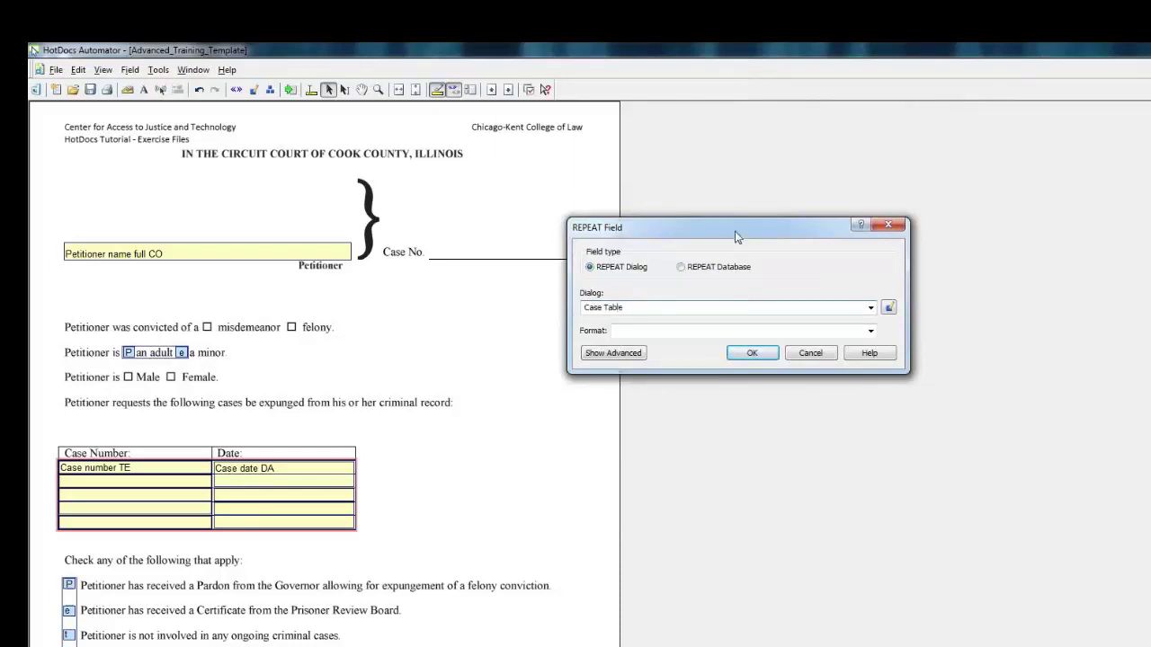
Create the Case Table dialog as a Repeated Series containing Case number TE and Case date DA
click(888, 307)
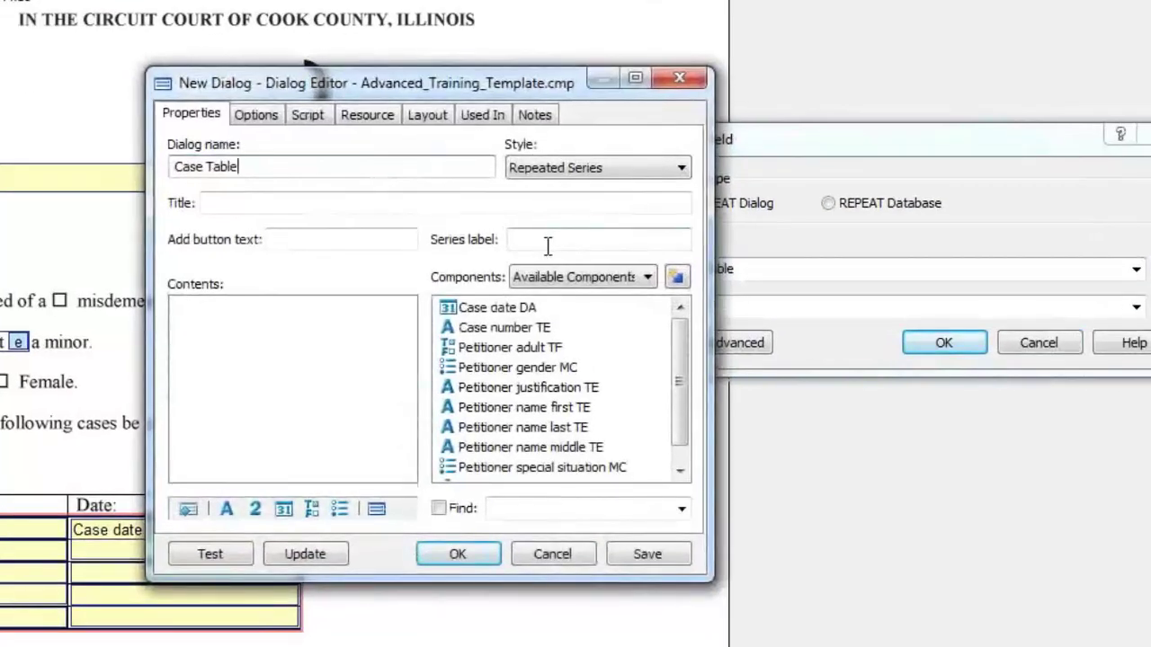
click(571, 169)
click(567, 169)
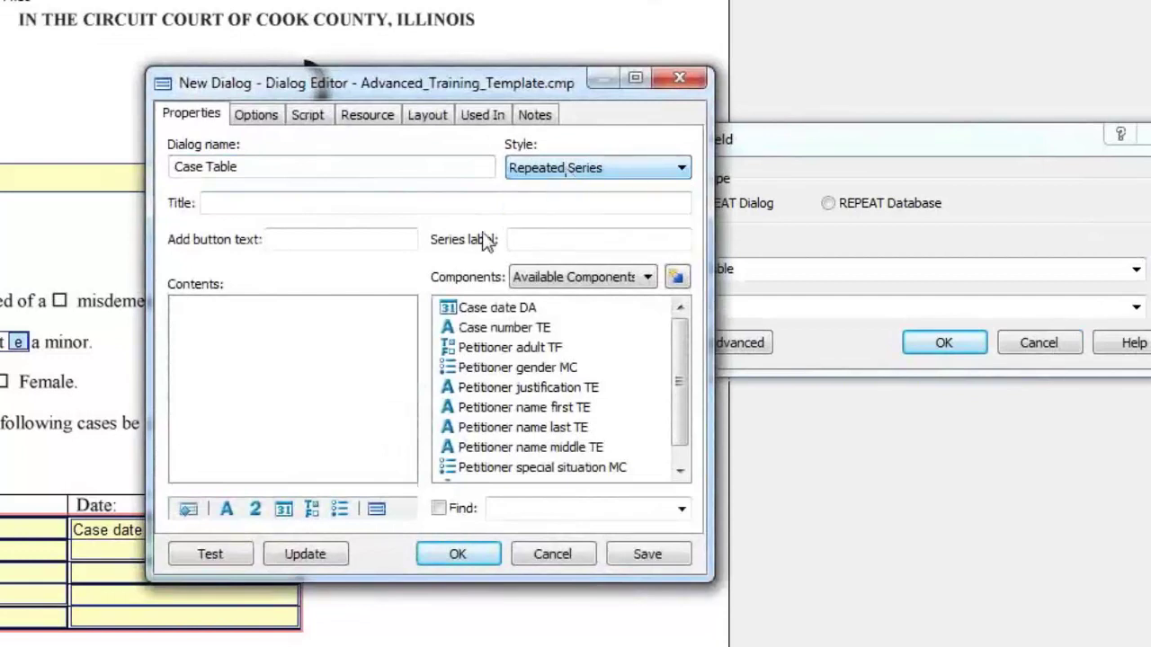
click(331, 349)
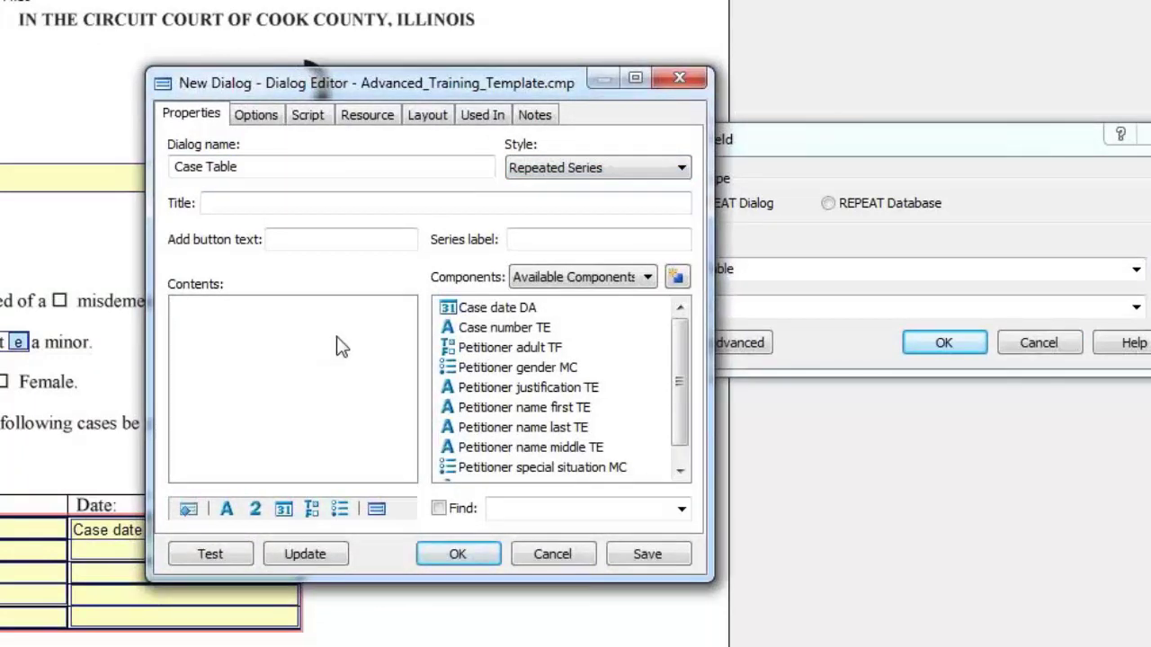
drag(493, 331, 304, 354)
drag(527, 308, 289, 357)
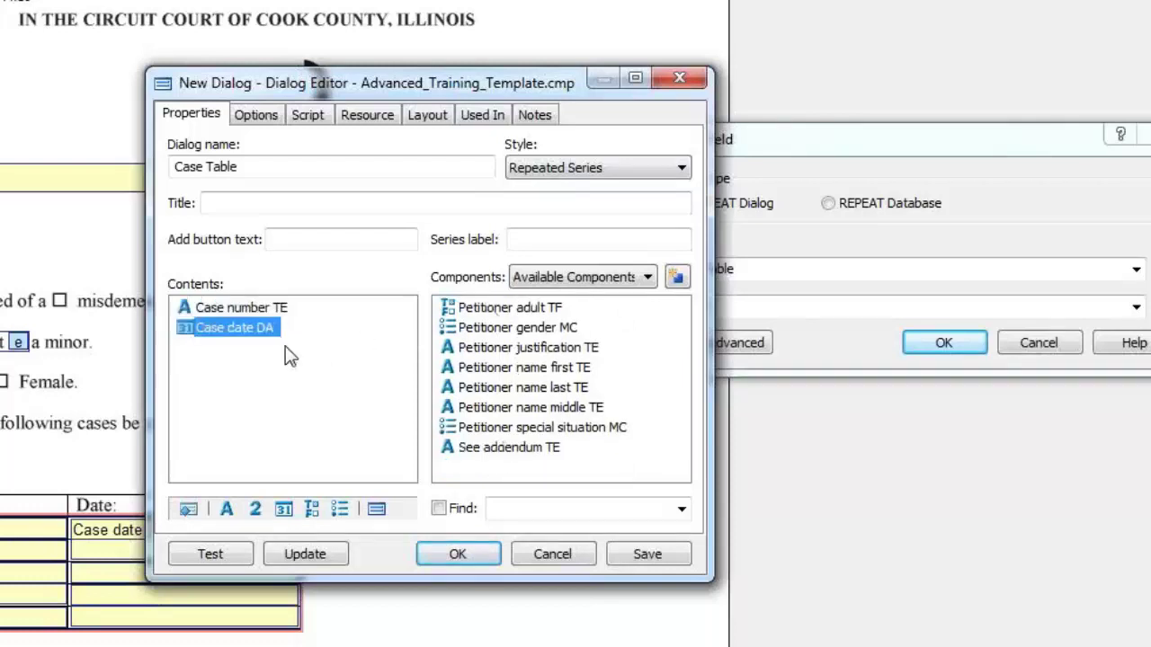
click(465, 557)
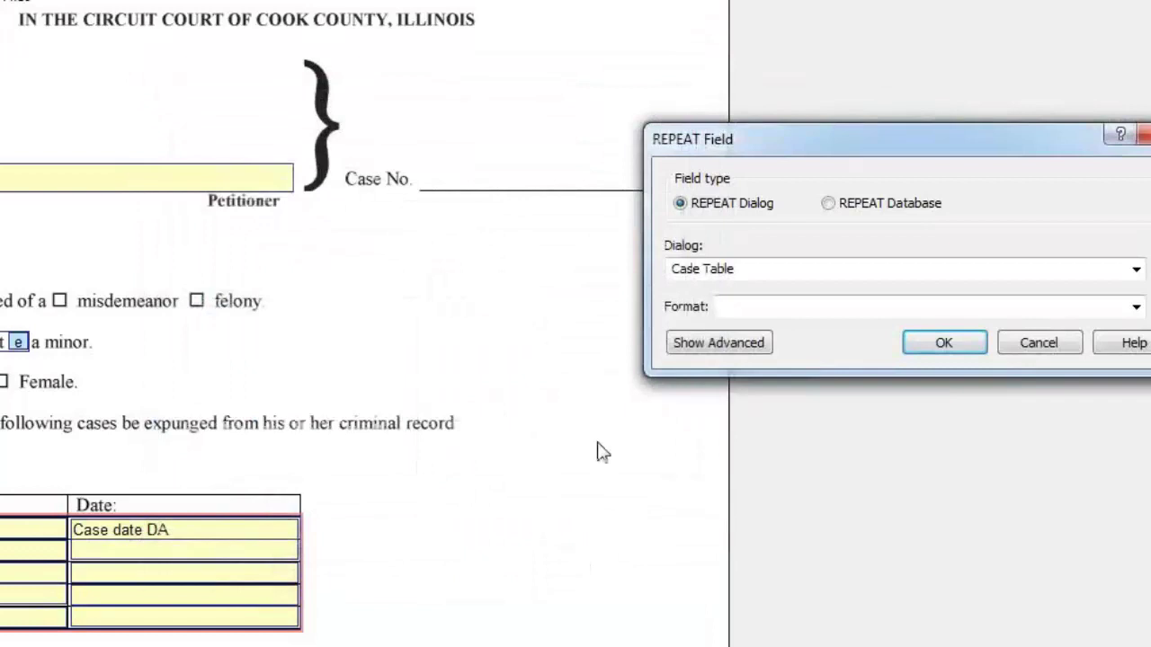
Filter the repeat by a new Case Filter computation with script COUNTER < 6
click(718, 343)
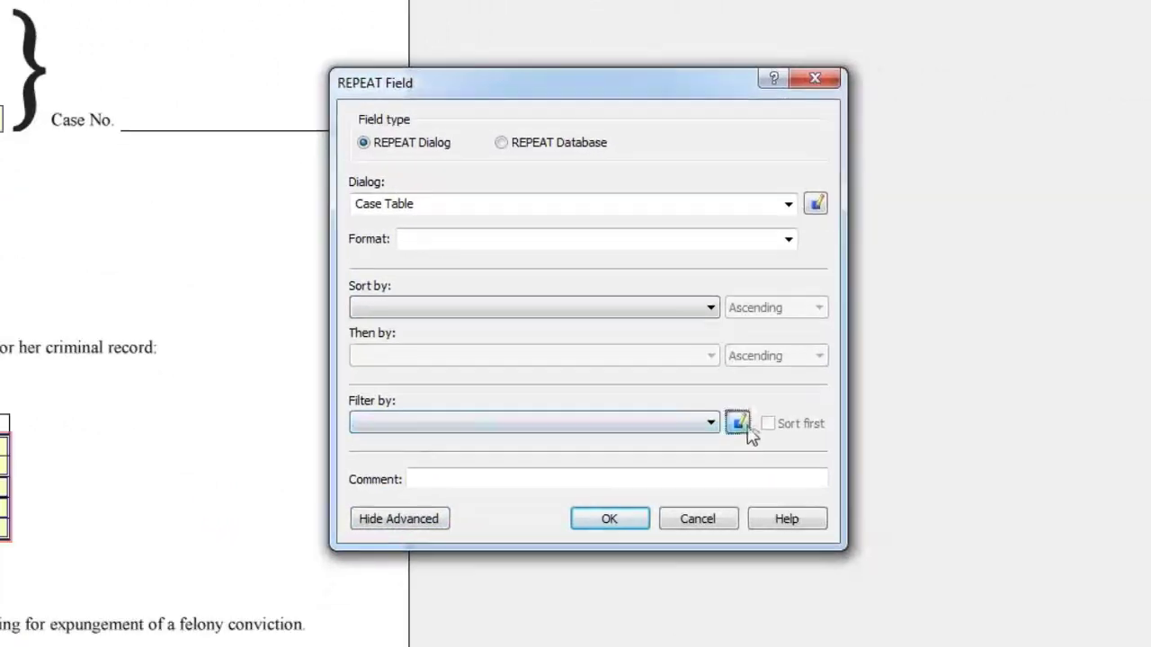
click(742, 425)
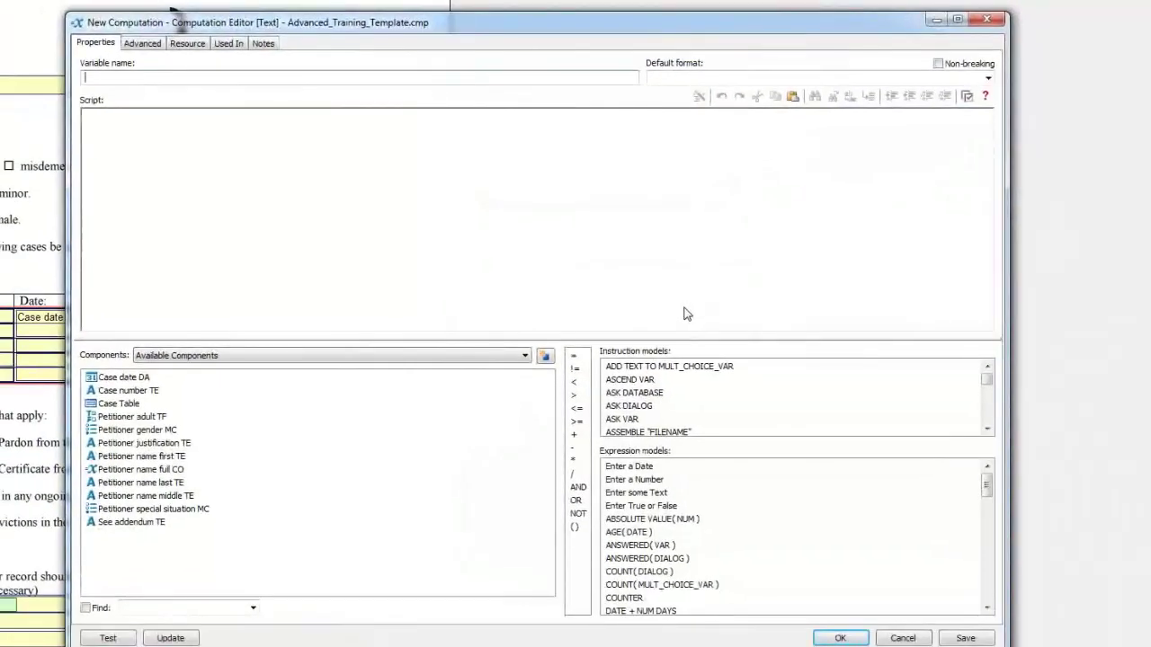
text(Case Filter)
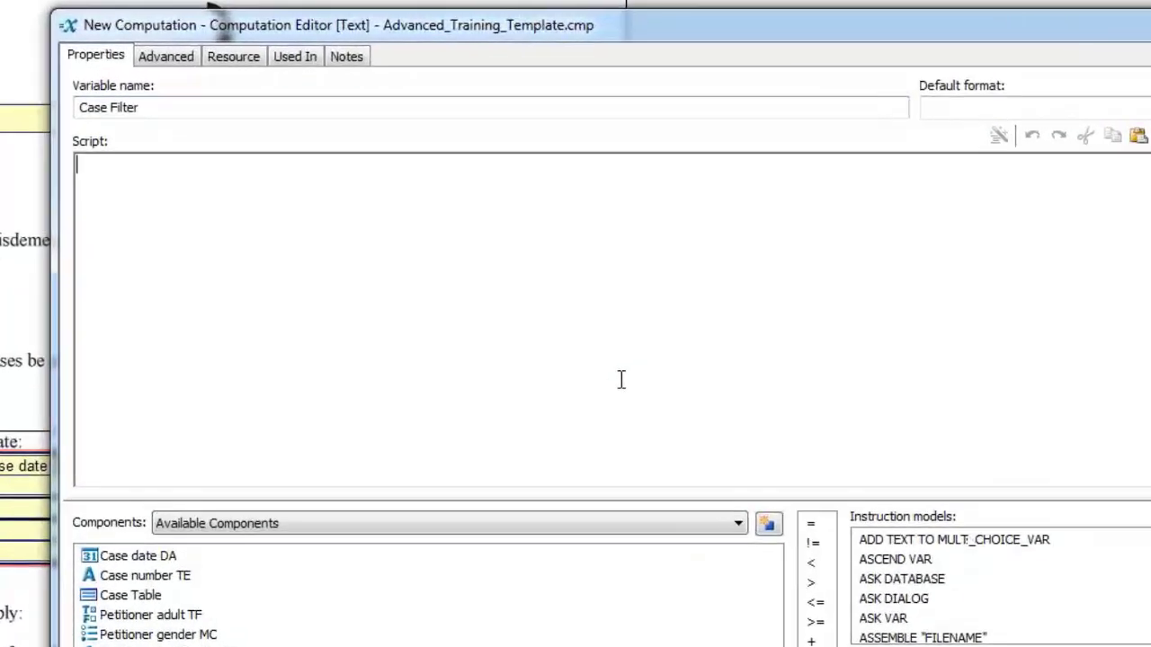
text(COUNTER)
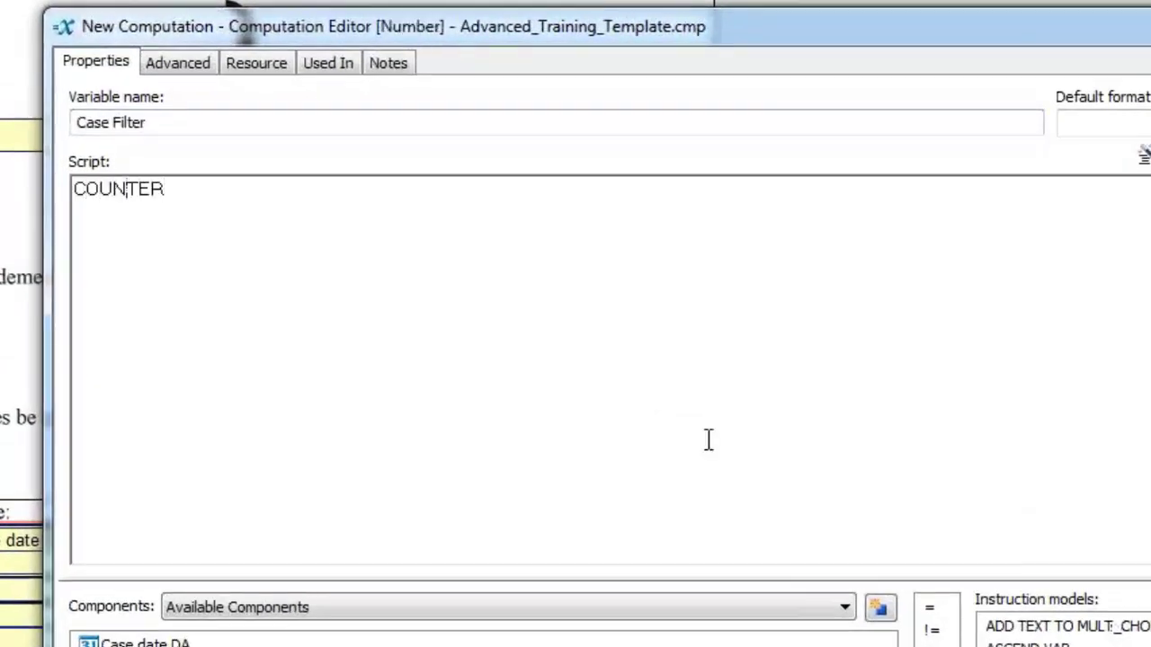
text( < )
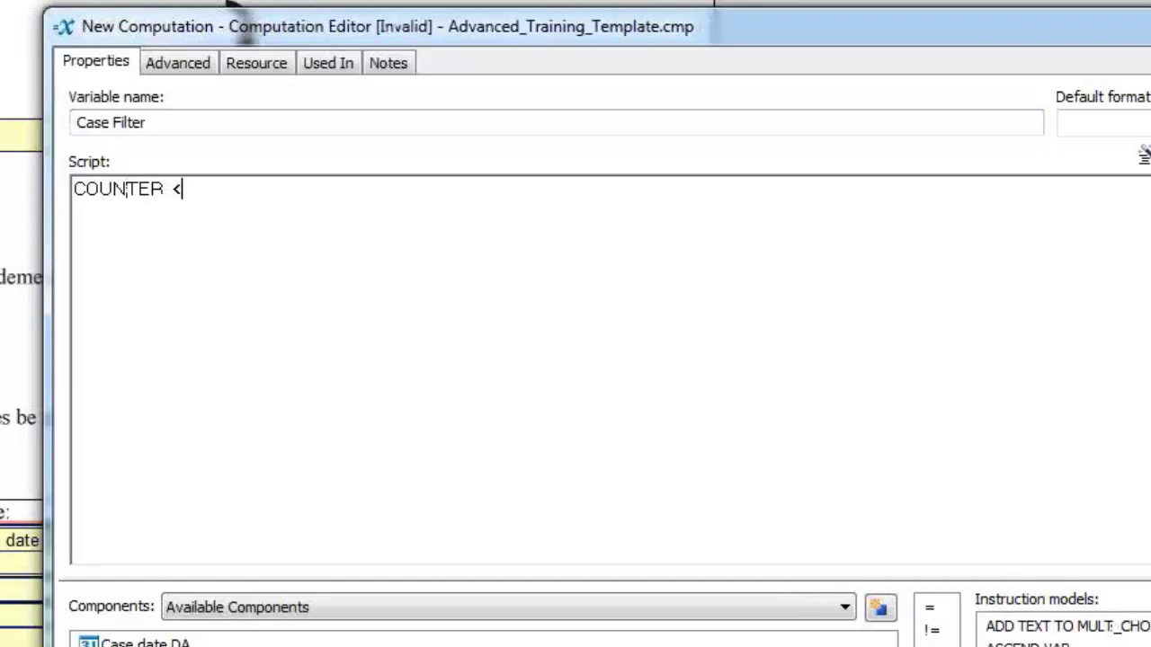
text(6)
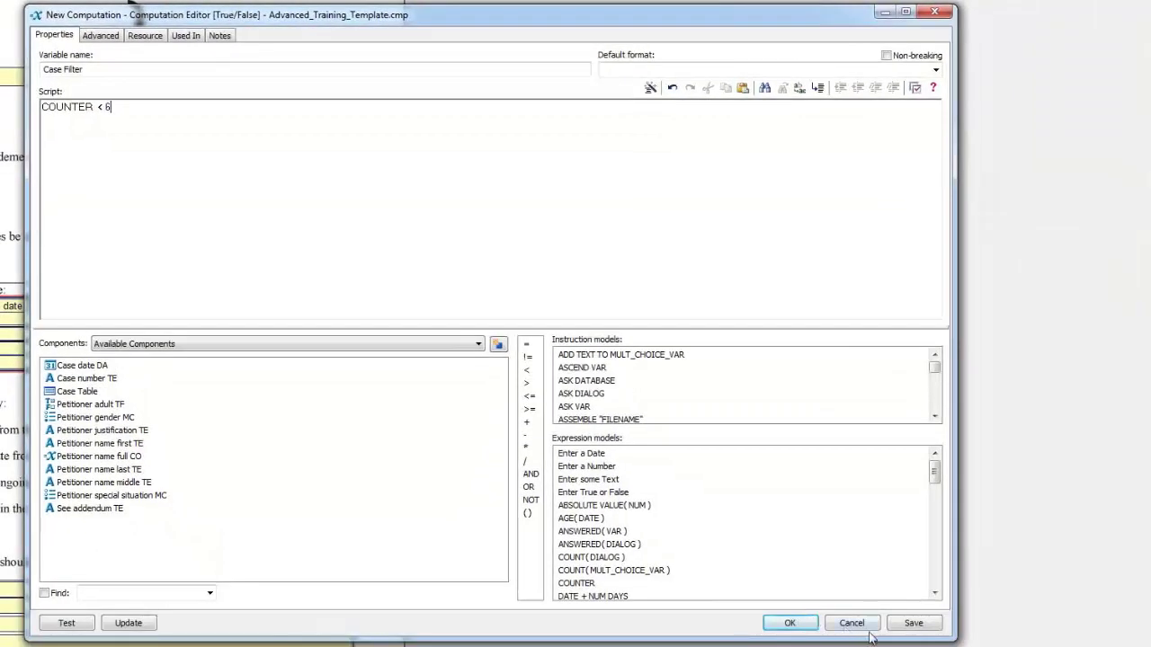
click(790, 623)
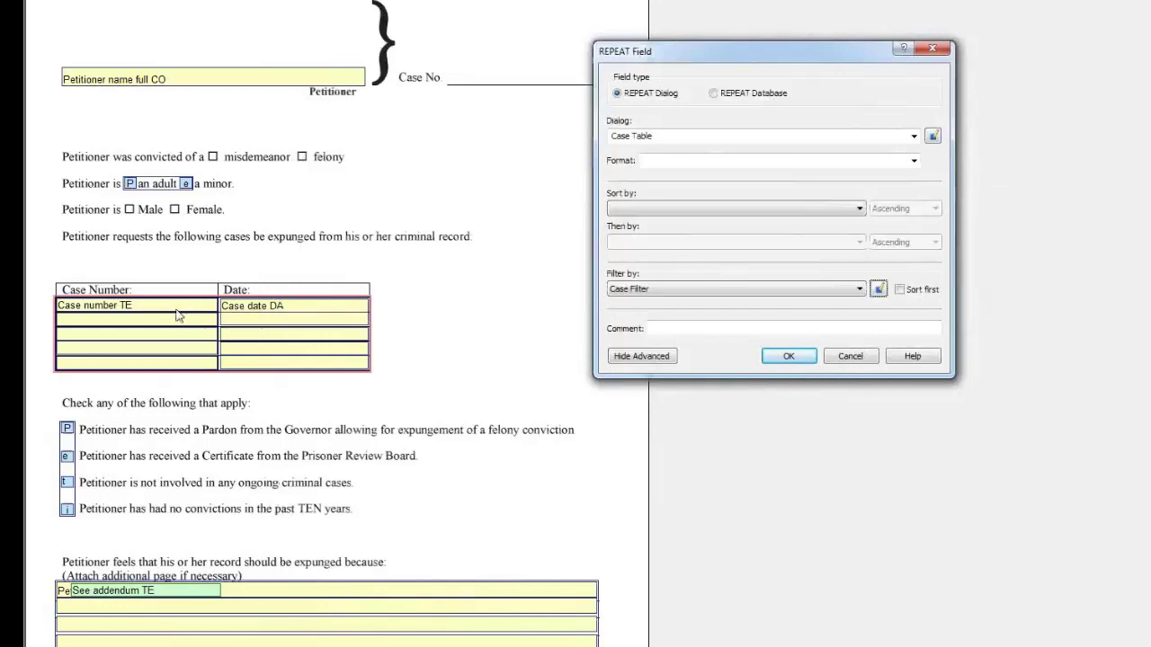
Confirm the filtered repeat and paste the case fields into the Addendum's Additional Cases table
click(812, 358)
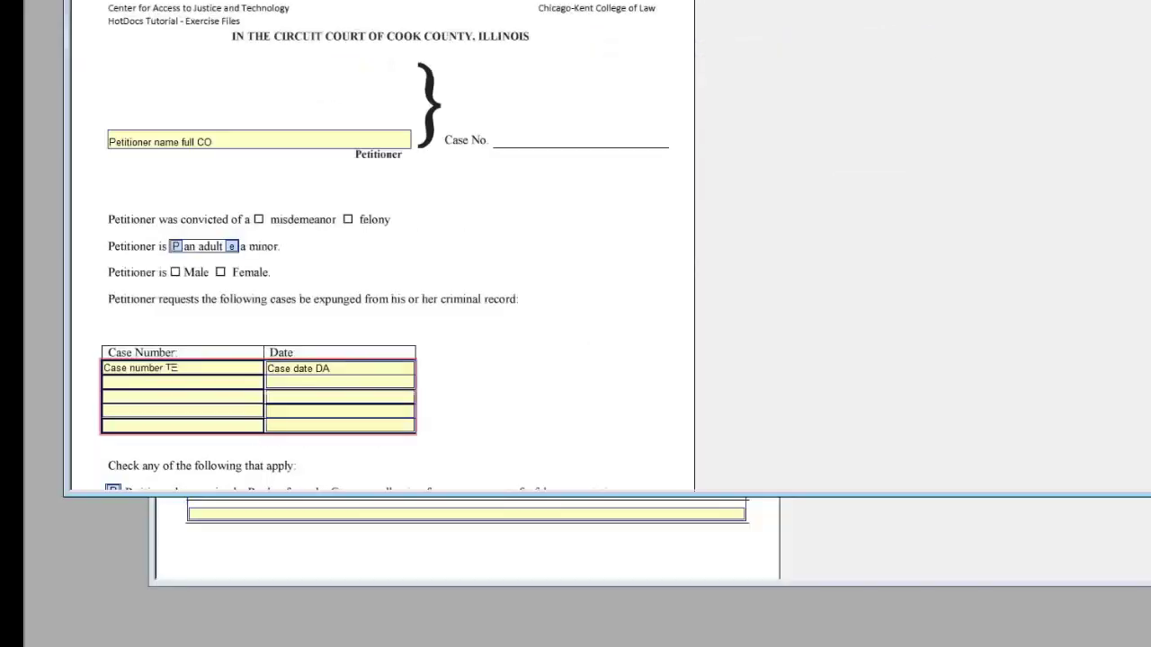
click(903, 522)
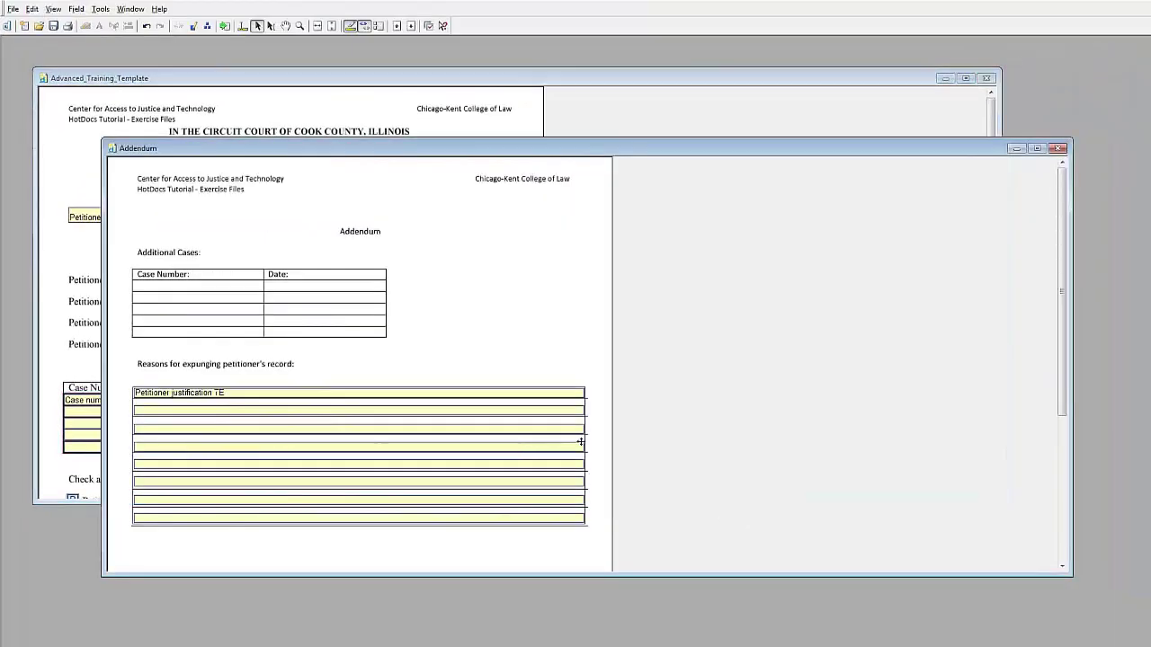
click(76, 405)
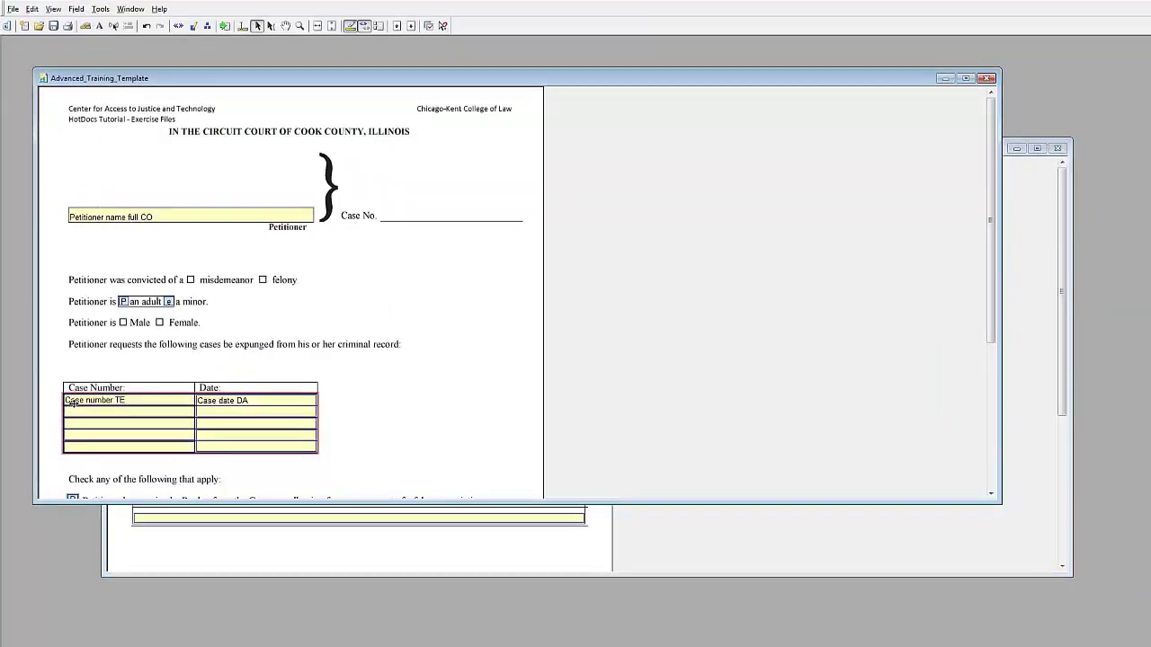
click(1044, 411)
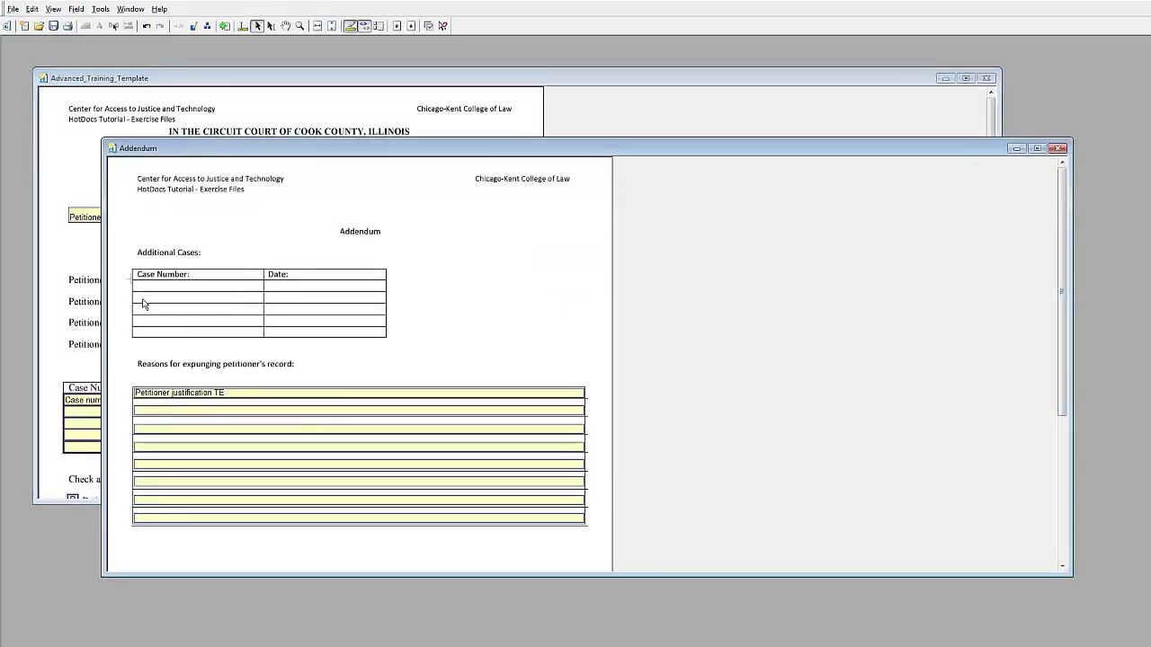
key(ctrl+z)
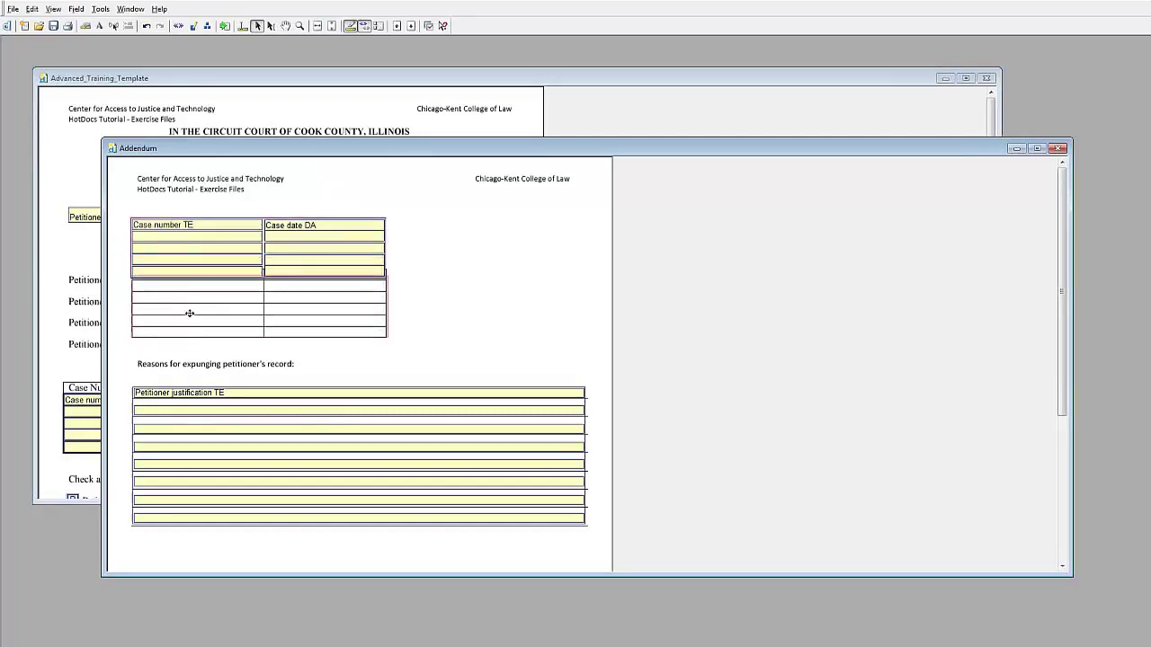
drag(189, 313, 226, 321)
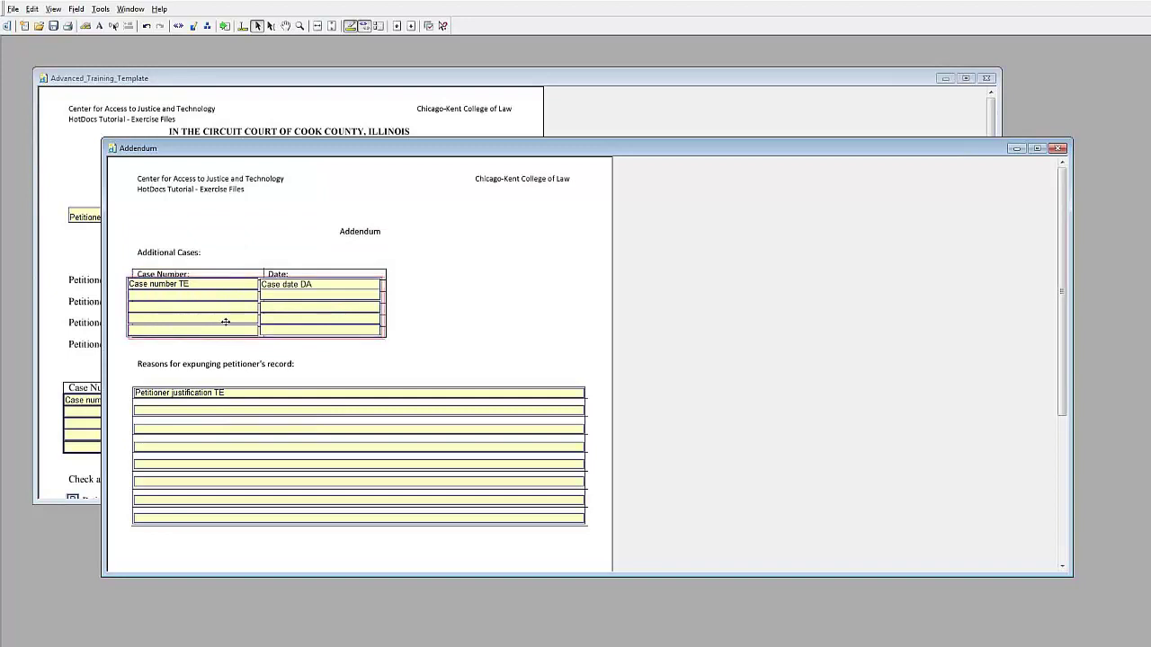
Clear Case Filter from the Addendum table's repeat and start a new filter computation
double_click(227, 327)
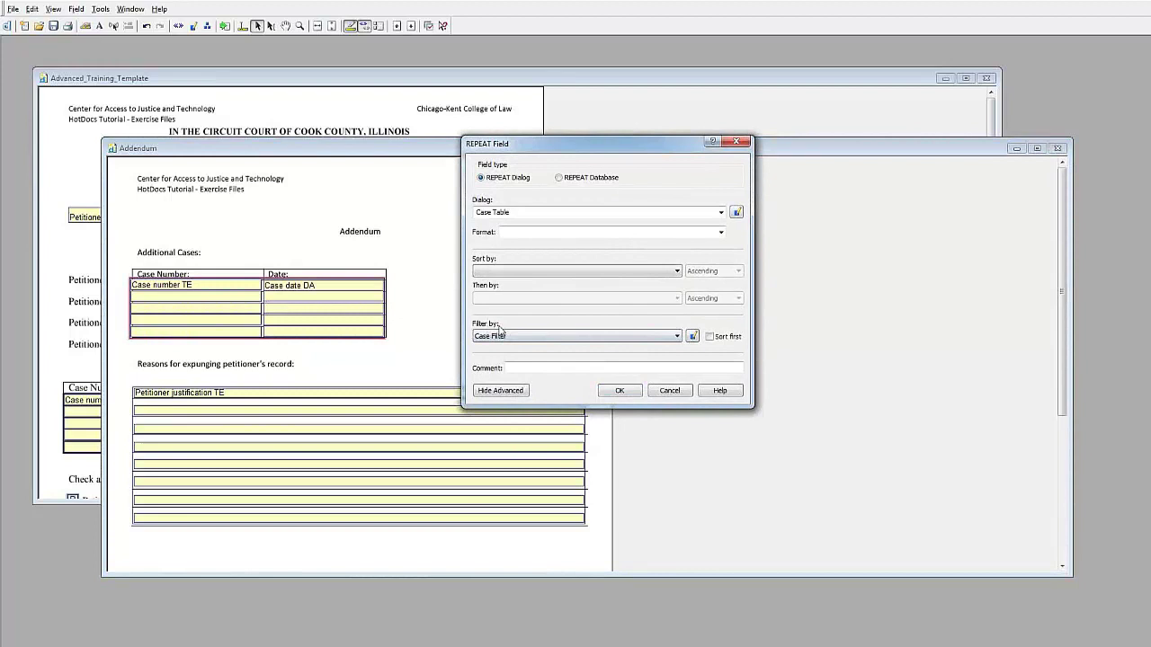
click(623, 340)
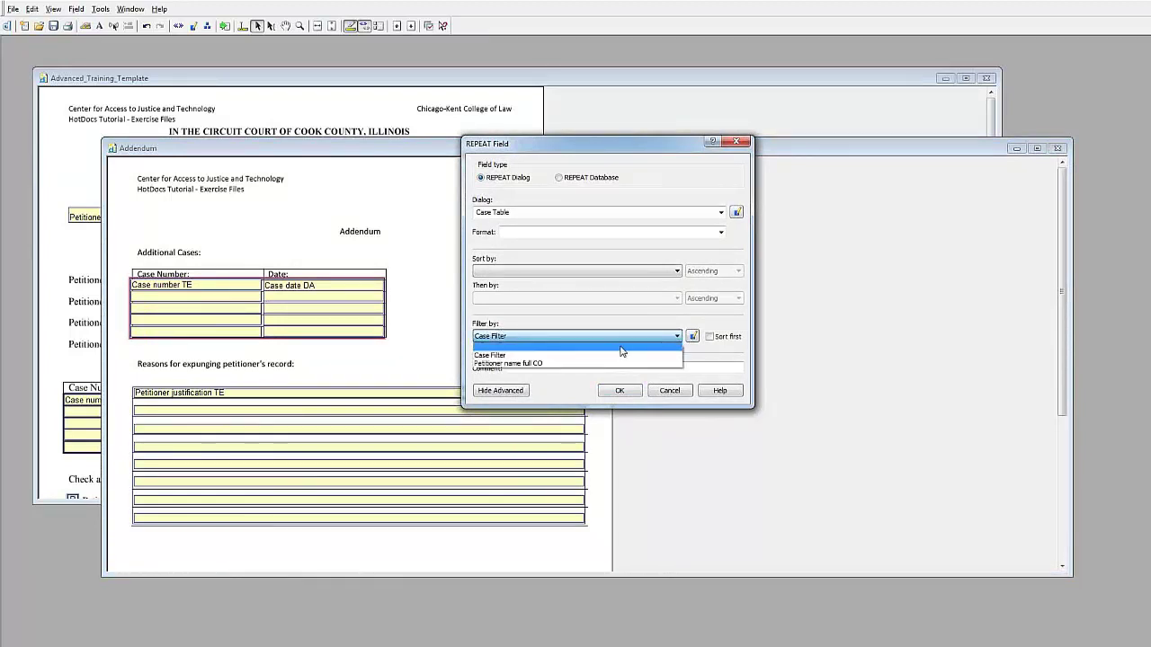
click(620, 349)
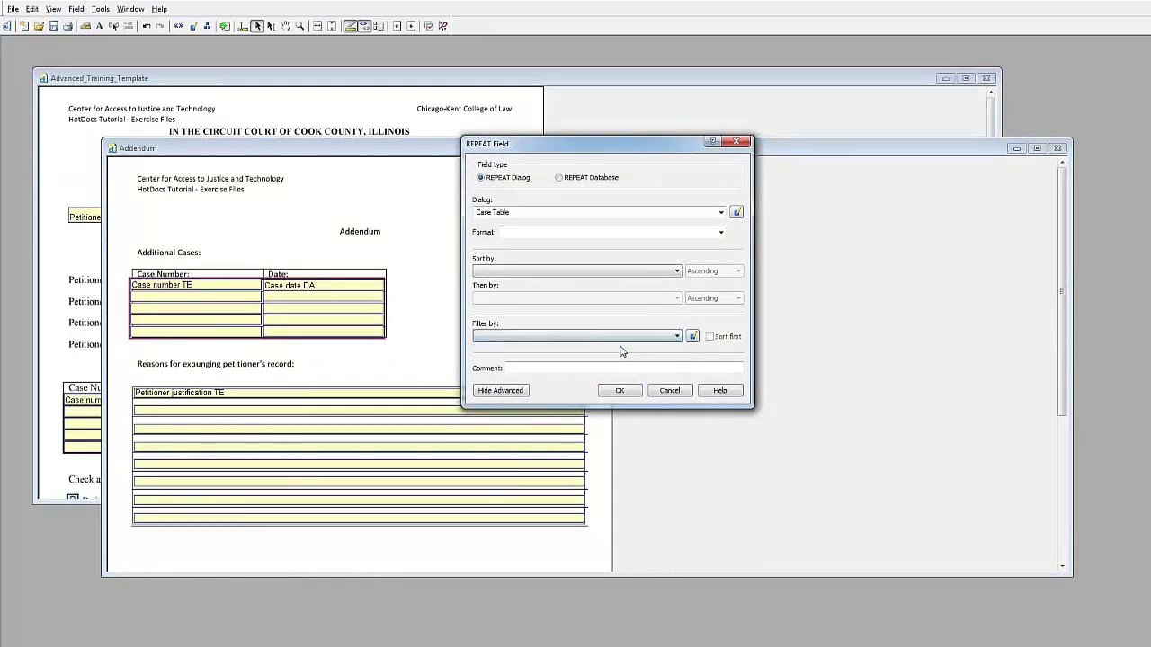
click(694, 337)
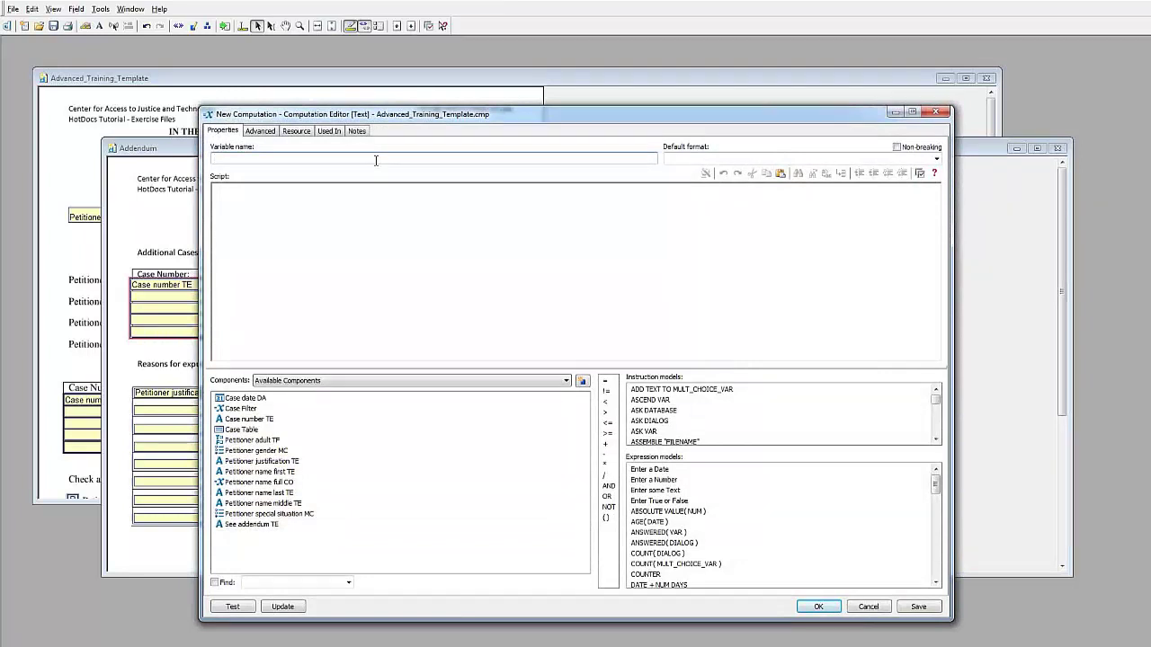
Create the Case Filter Addendum computation scripted COUNTER > 5 and confirm the Addendum repeat
text(Case Filter Addendum)
click(325, 203)
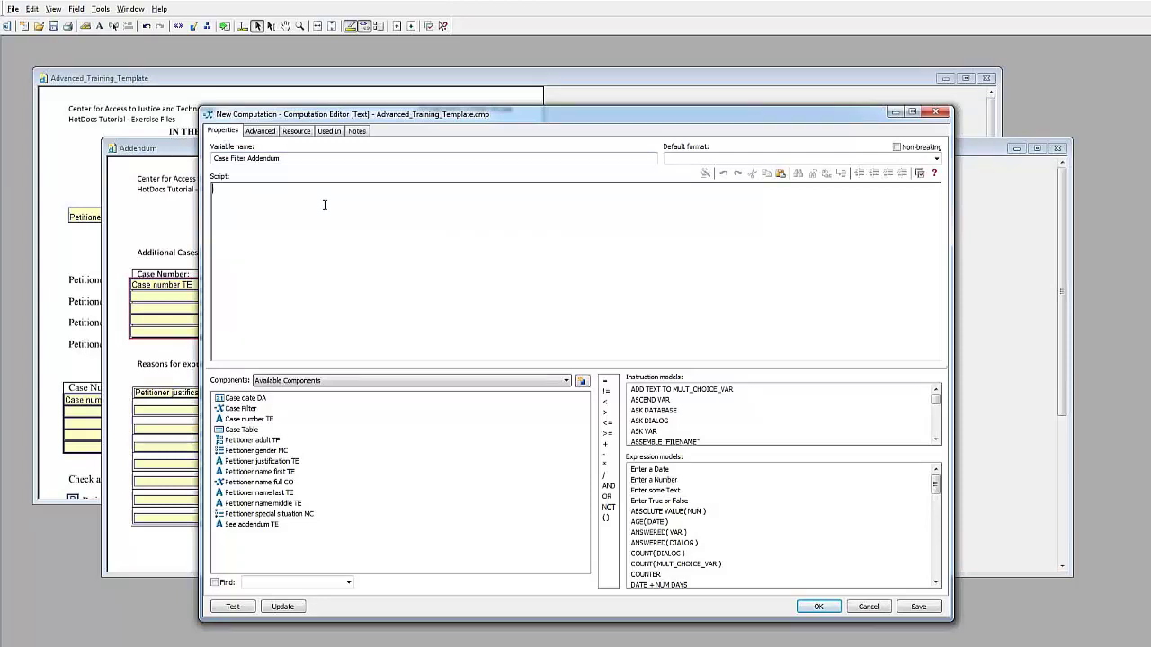
text(COUNTER)
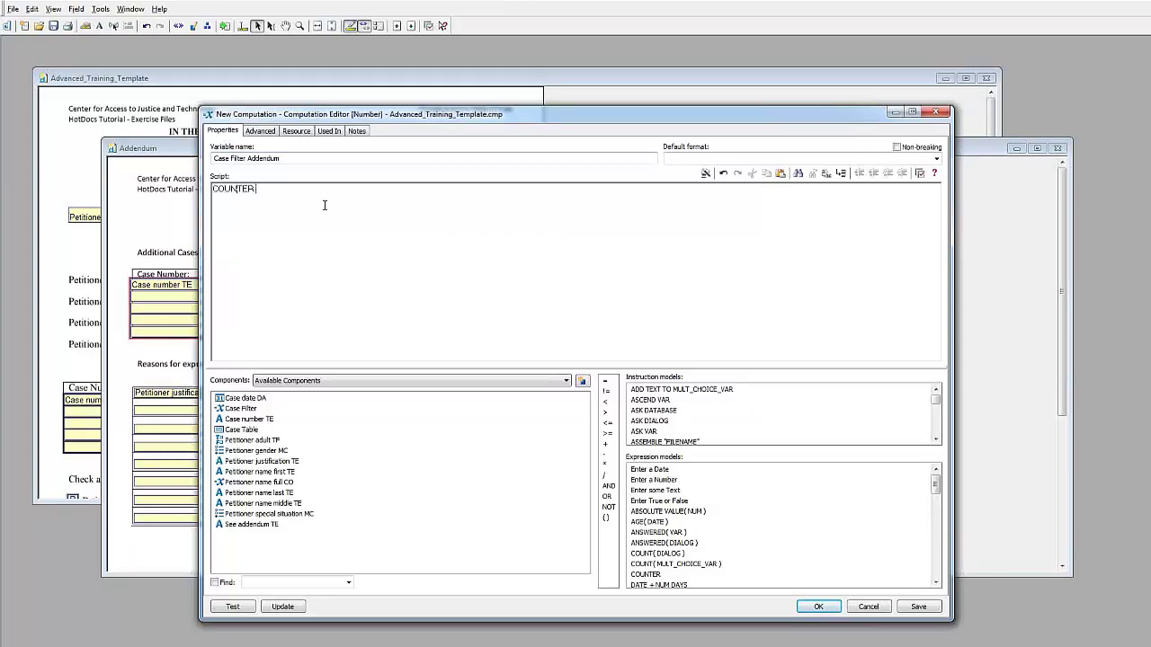
text( > %)
key(BackSpace)
text(5)
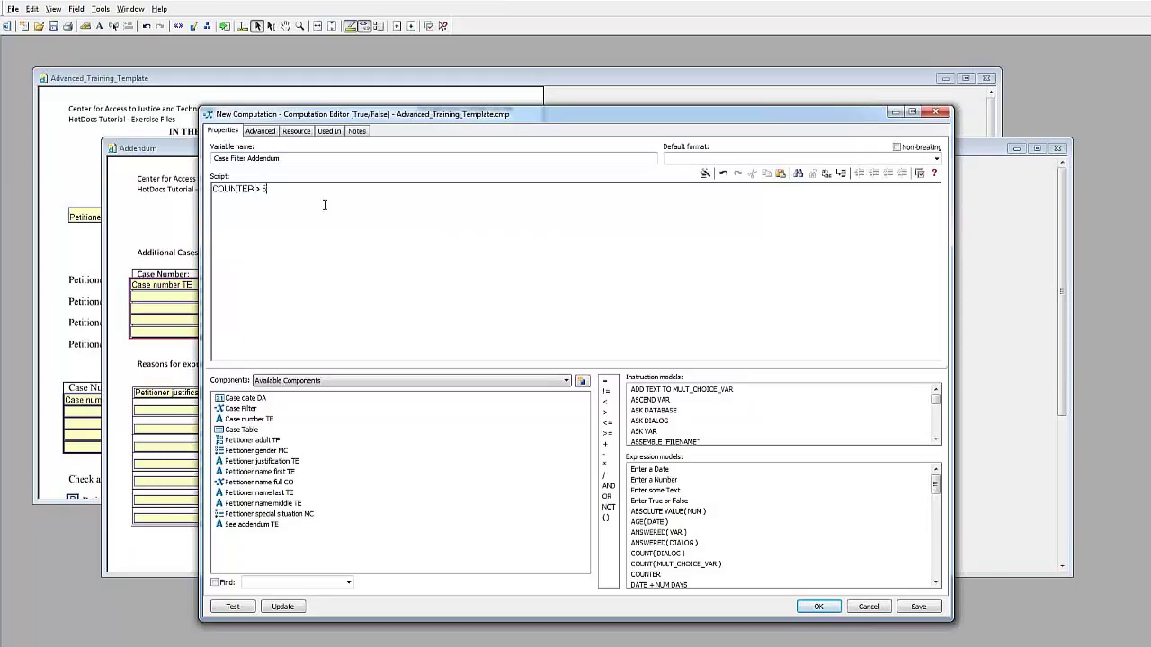
click(833, 609)
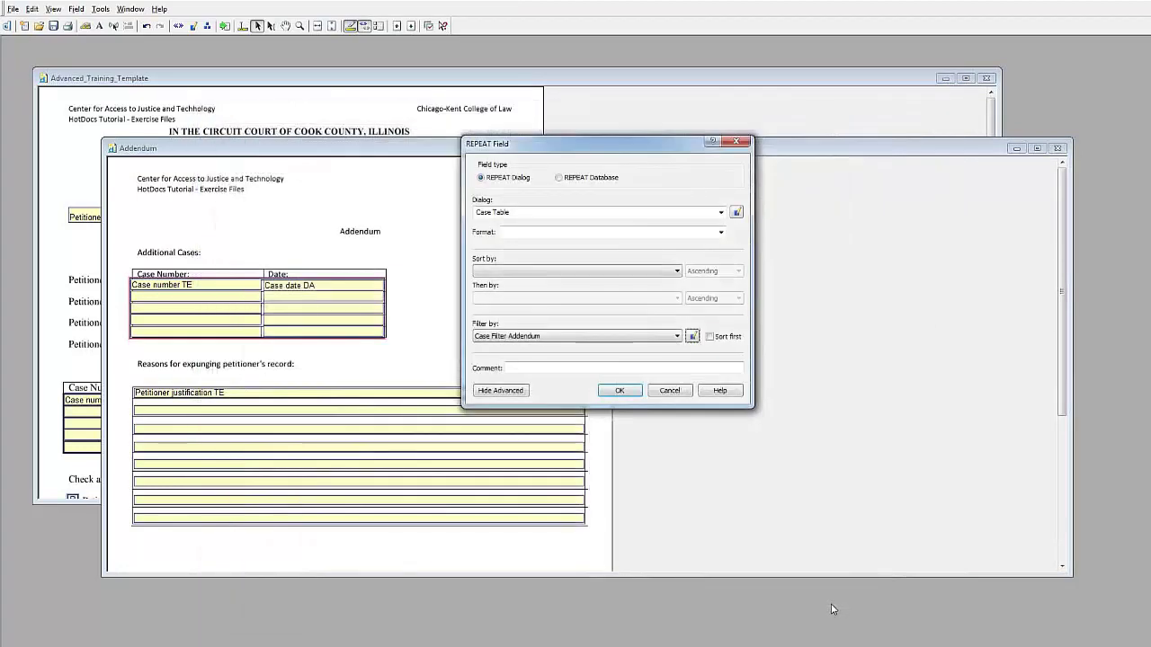
click(620, 390)
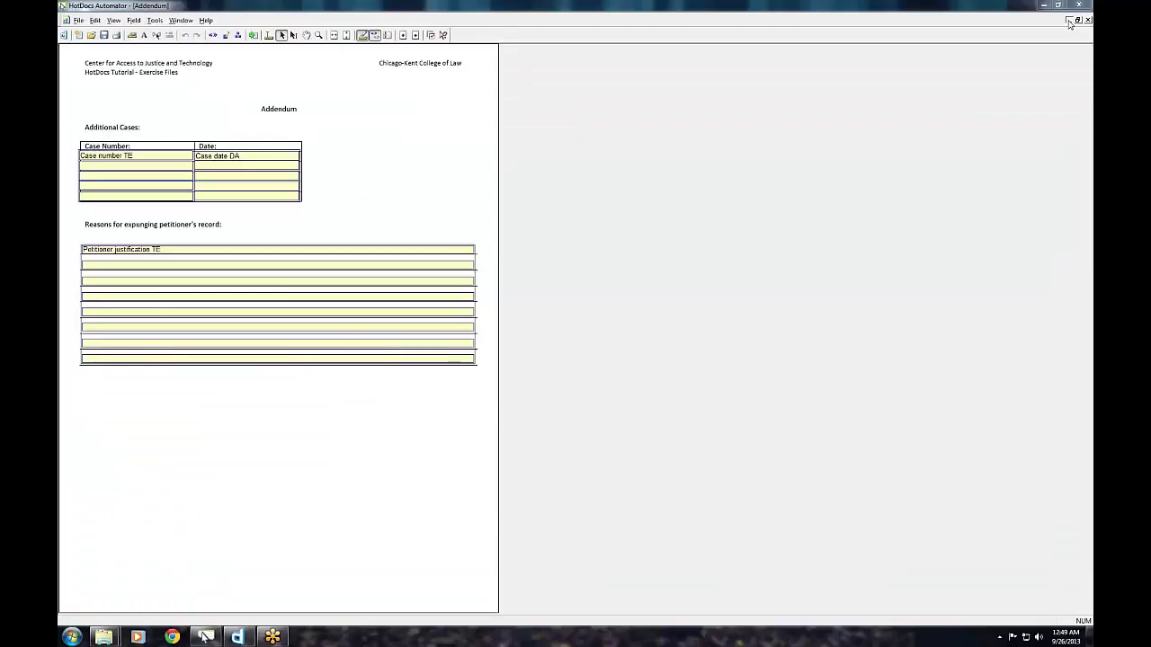
Minimize the Addendum, maximize the main template and review its Addendum.hpt insert instruction
click(1069, 21)
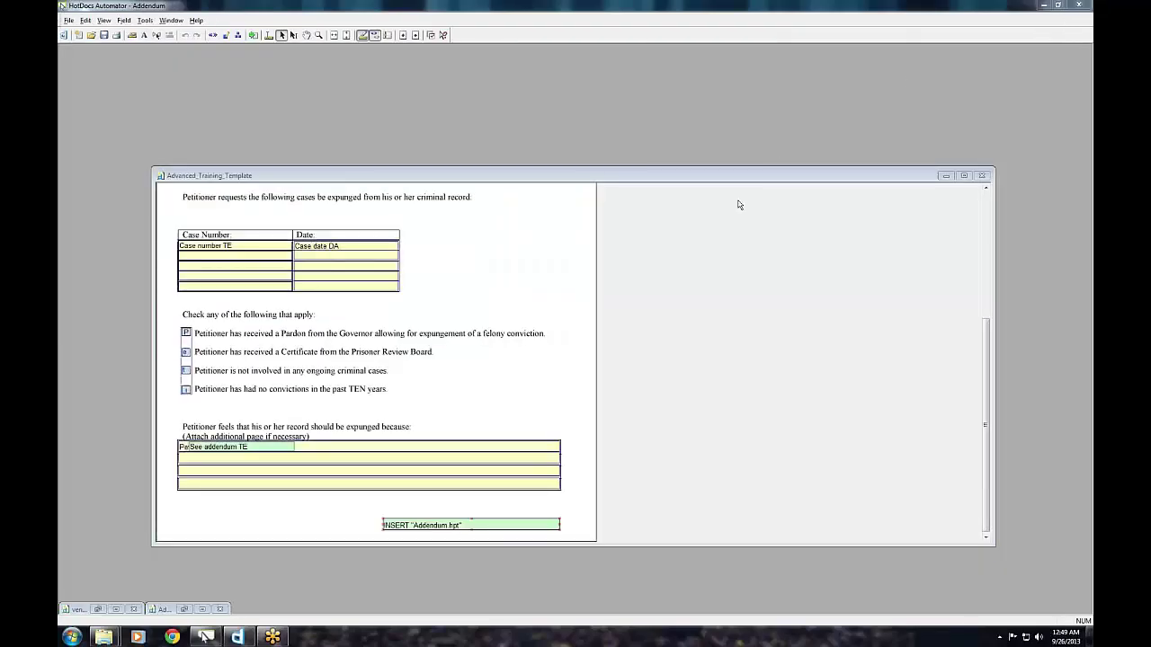
drag(908, 181, 923, 151)
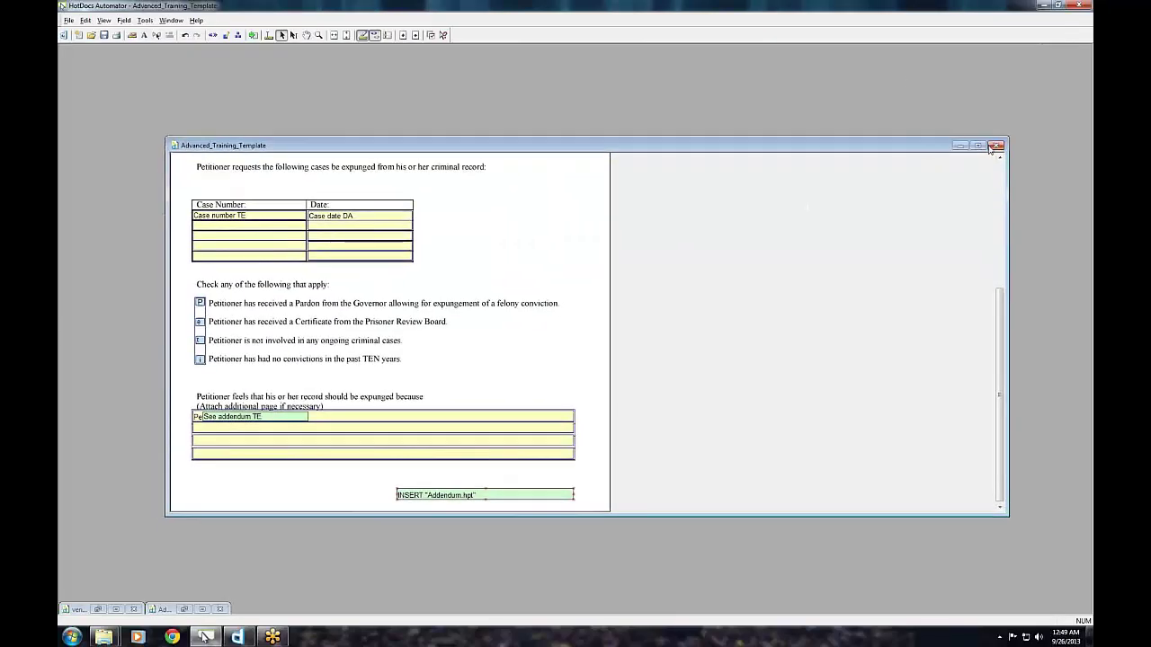
click(978, 145)
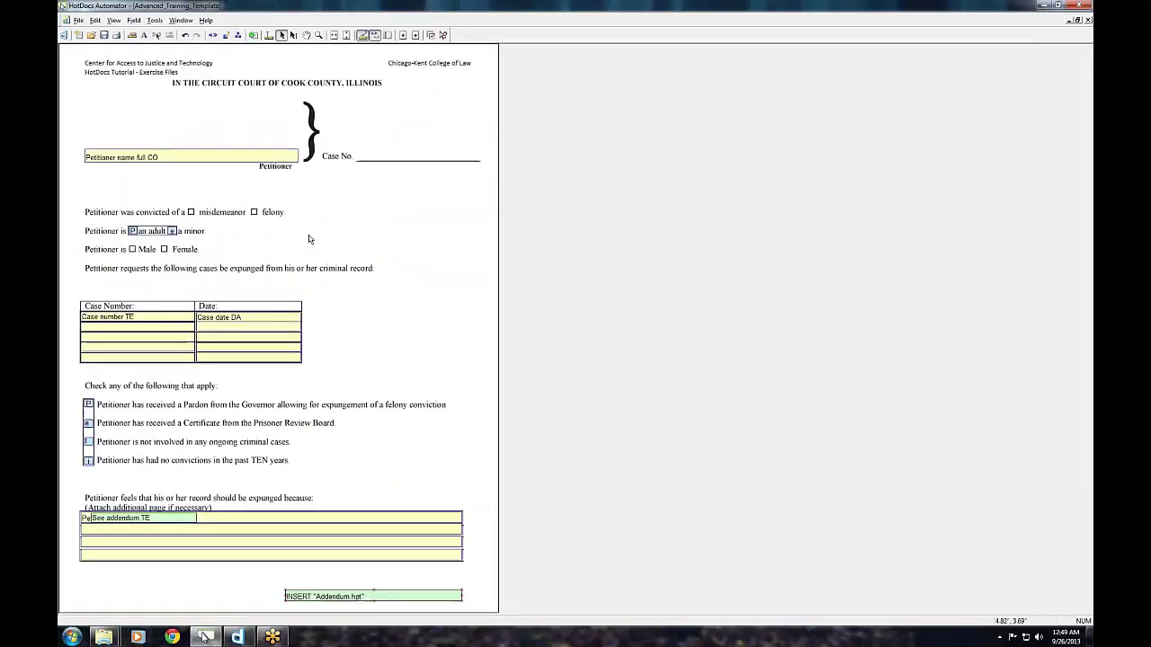
click(213, 35)
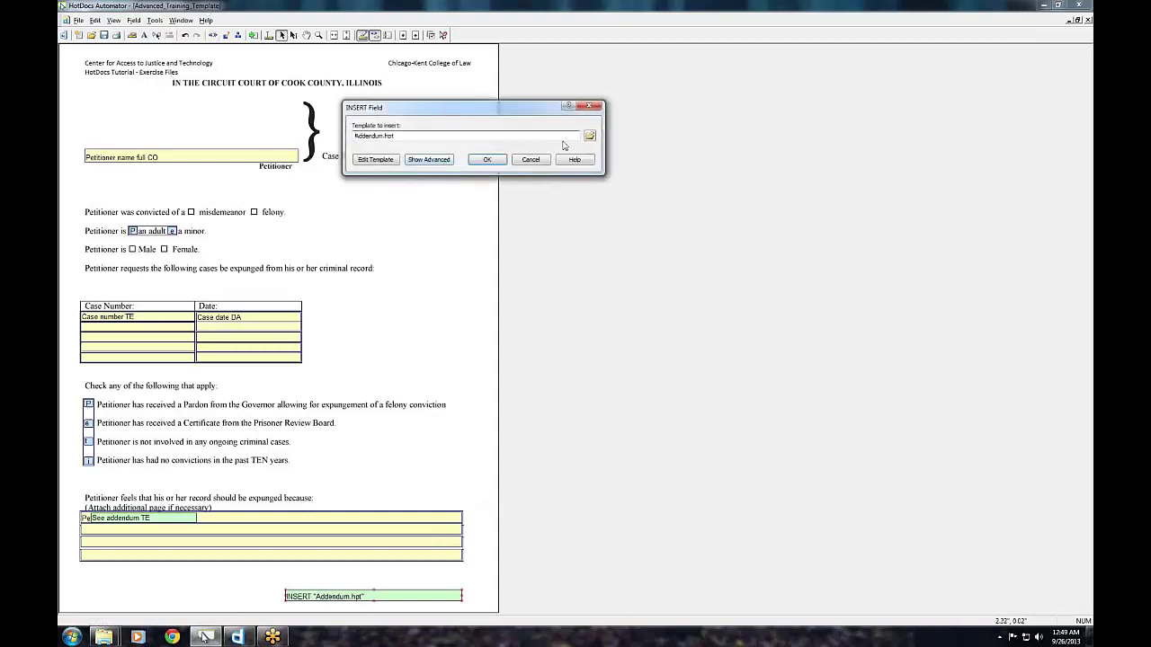
click(487, 160)
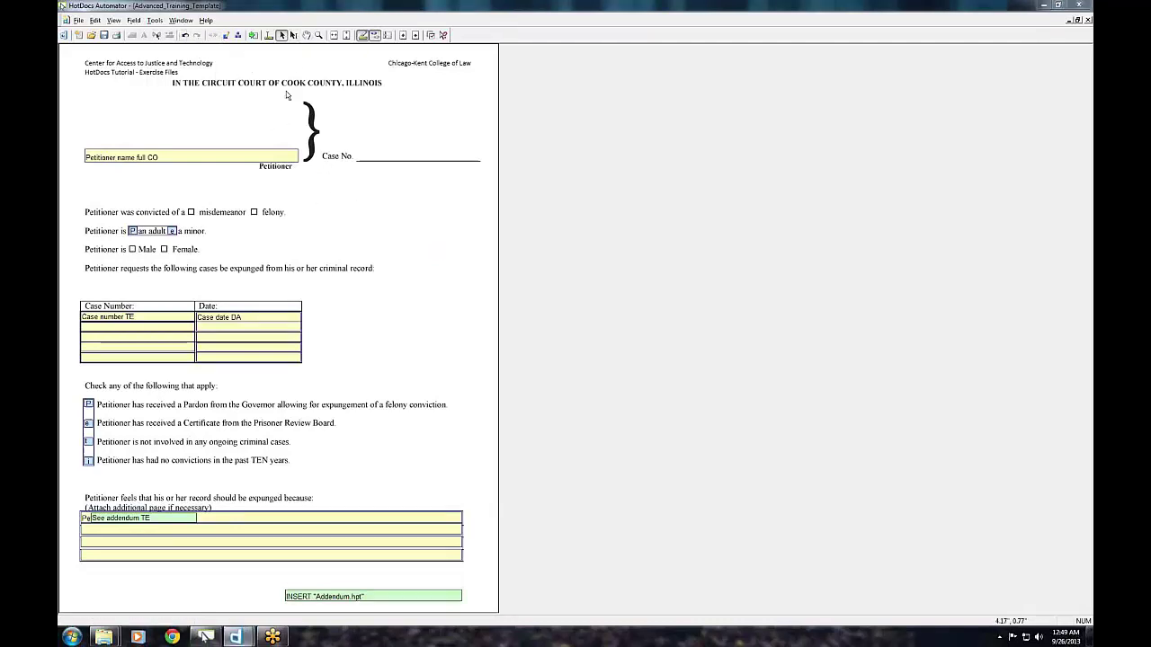
Create a new Computation Variable component from the Component Manager
mouse_move(240, 637)
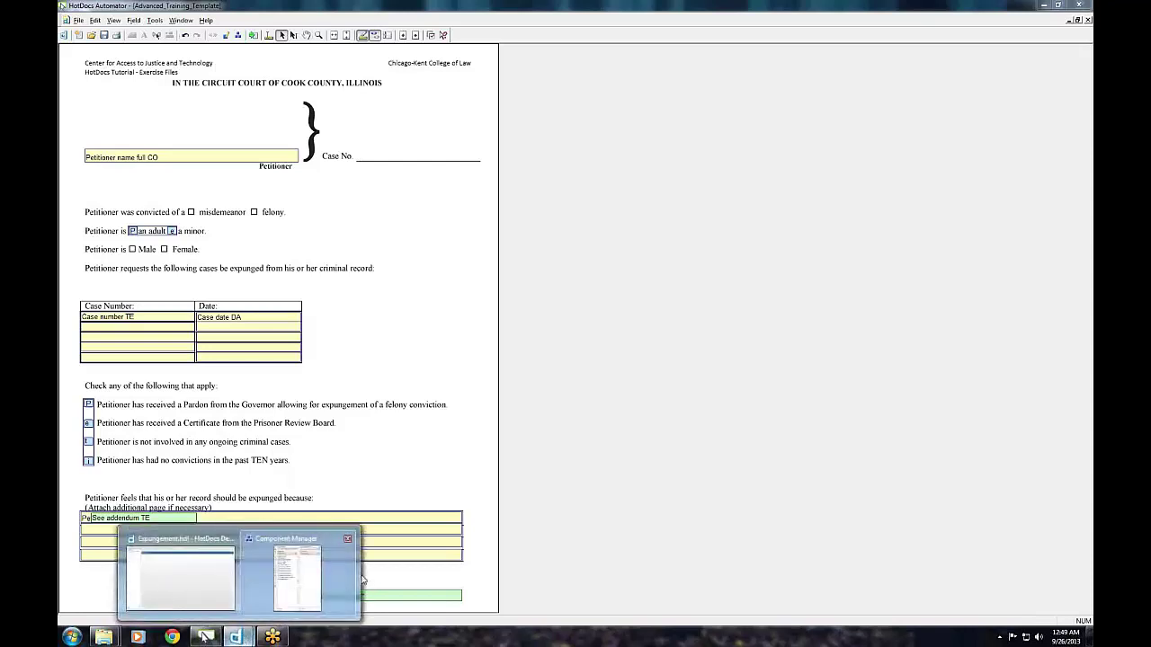
click(334, 577)
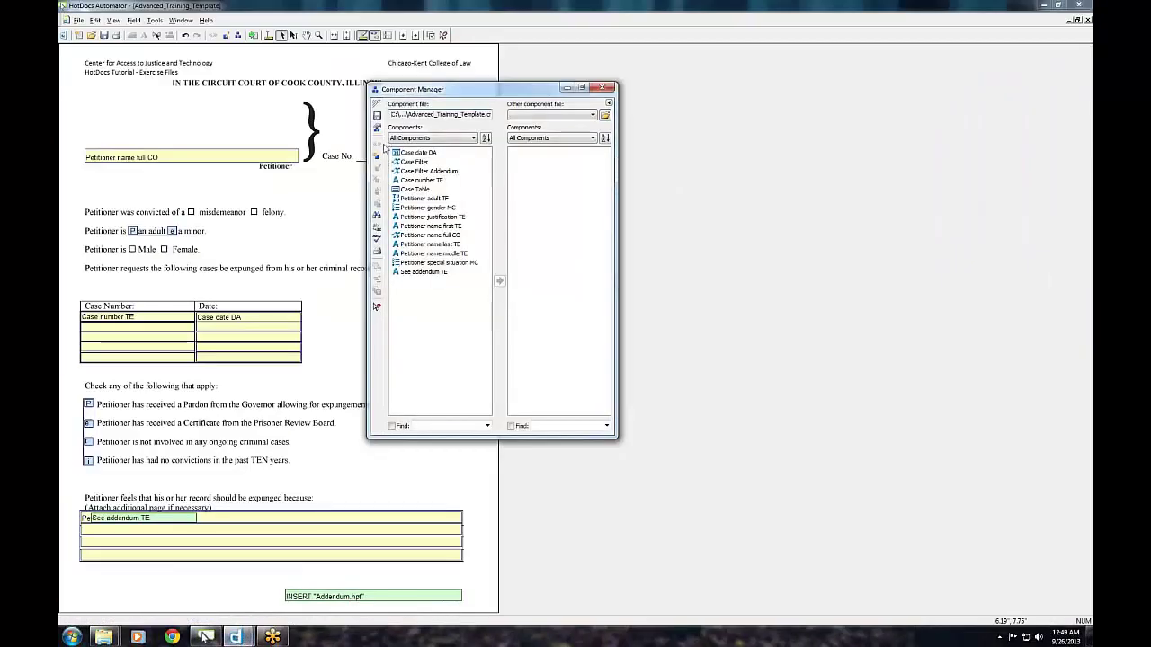
click(376, 162)
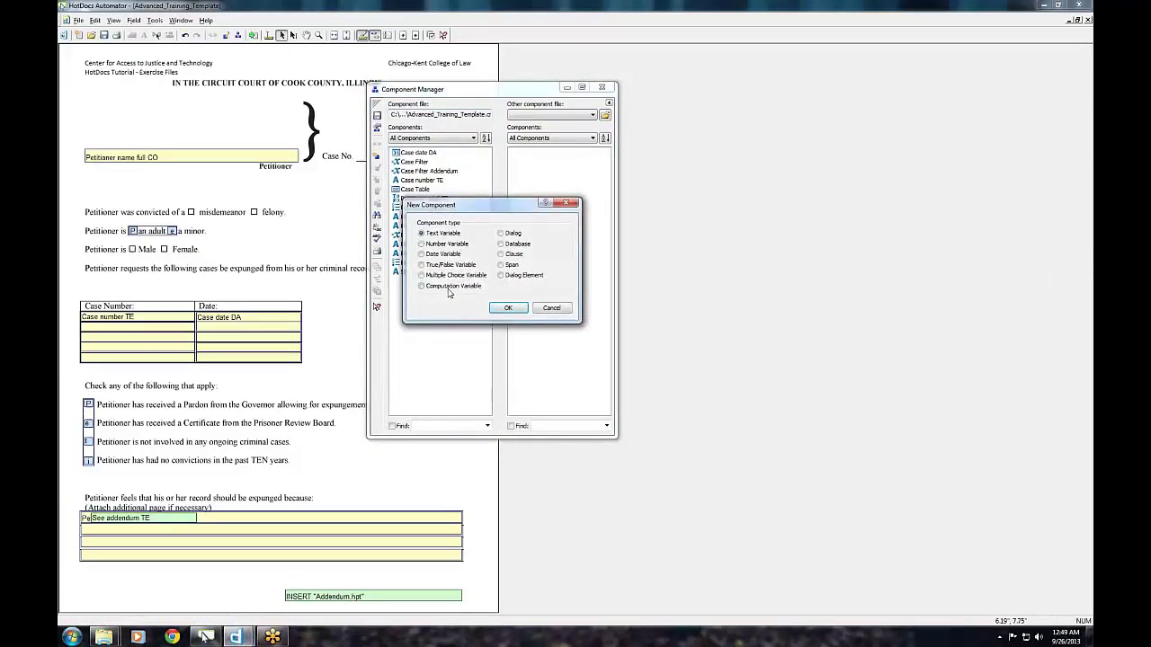
click(452, 286)
click(507, 307)
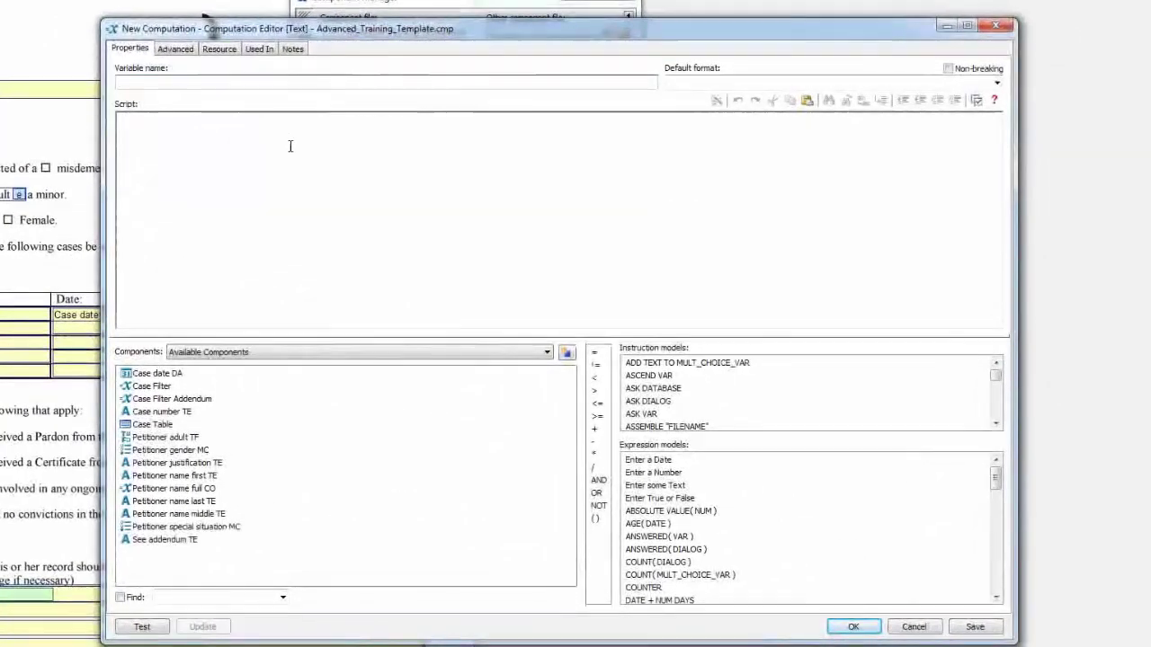
Name the computation Addendum conditions CO and script IF COUNT(Case Table) > 5 returning "True"
text(Adden)
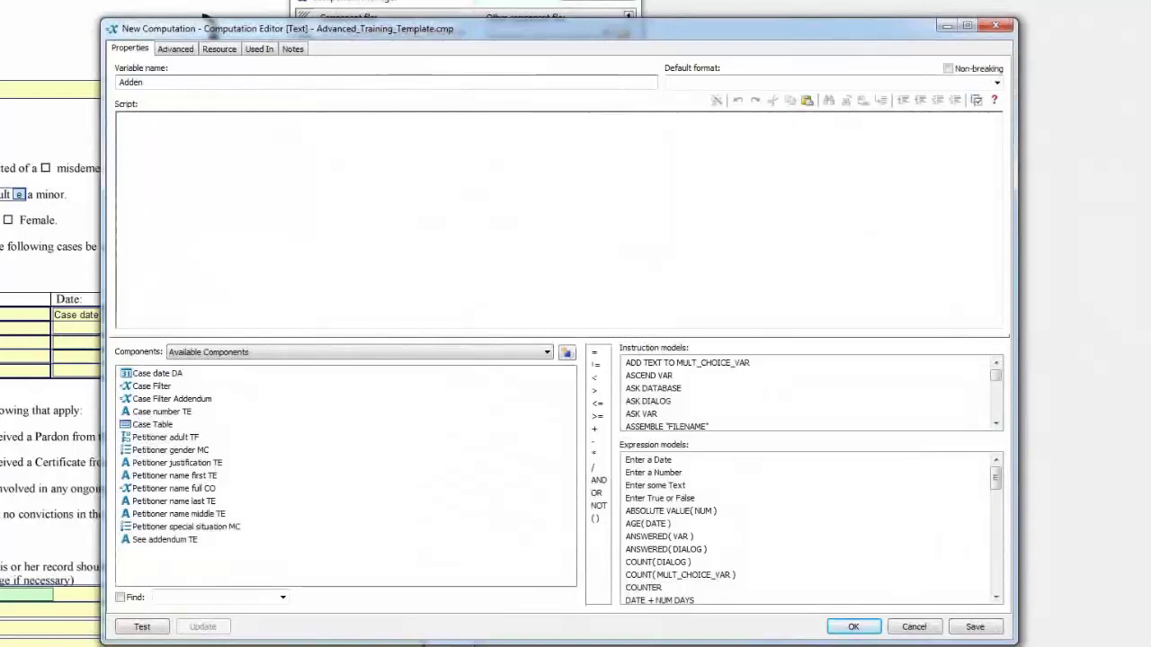
text(dum)
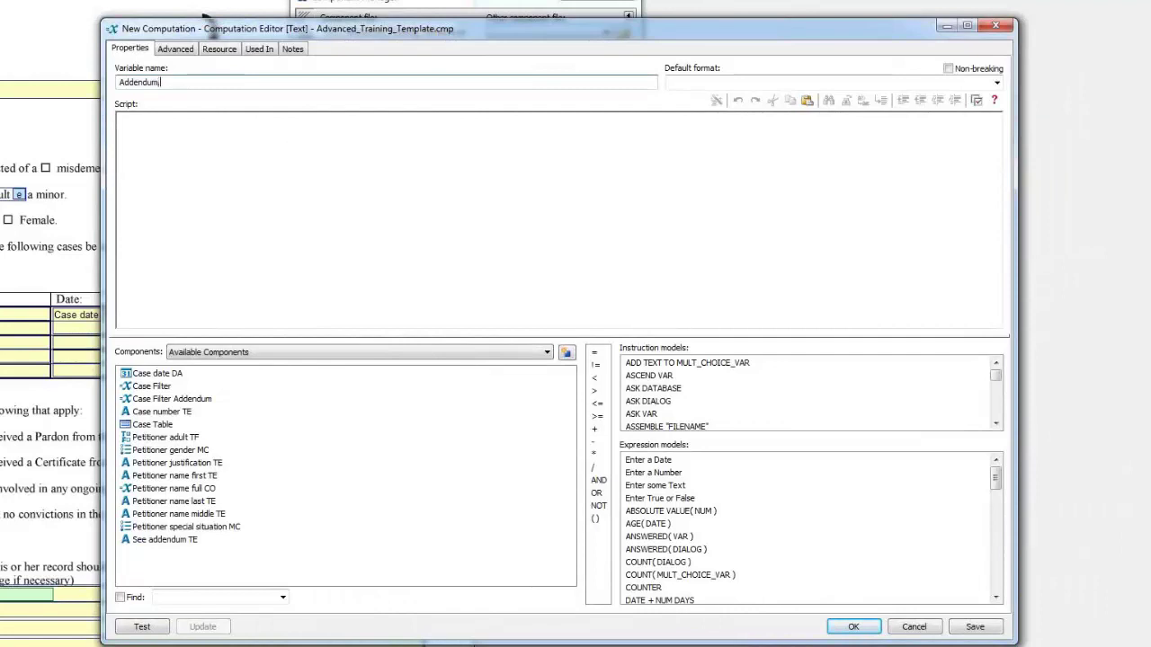
text(_condit)
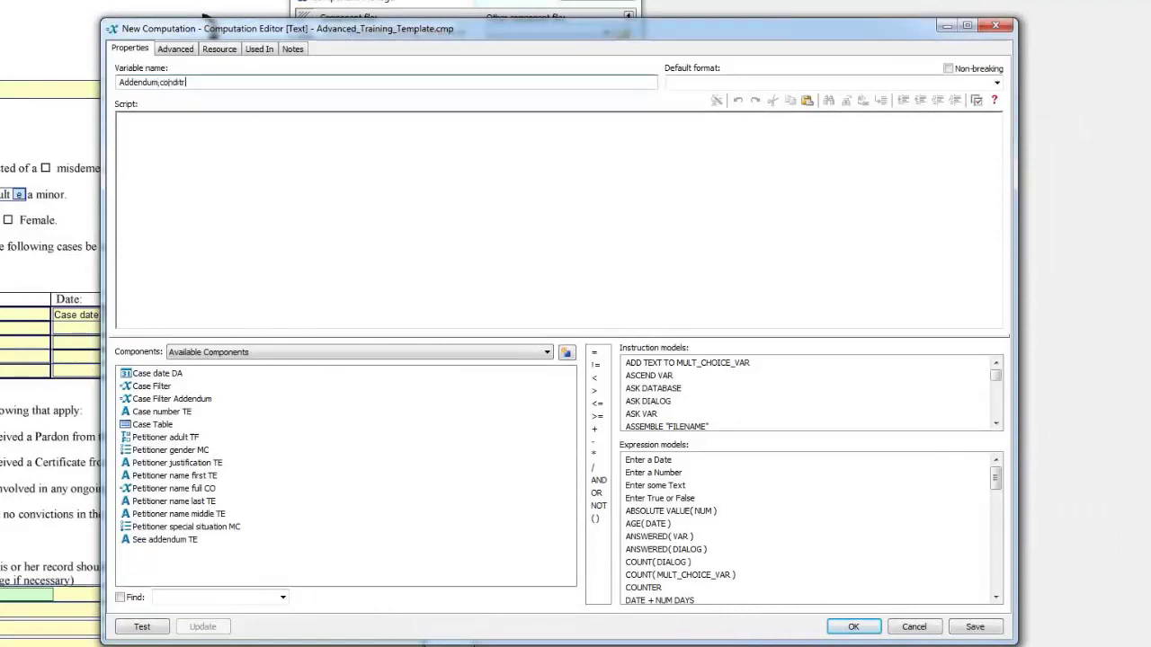
text(ions CO)
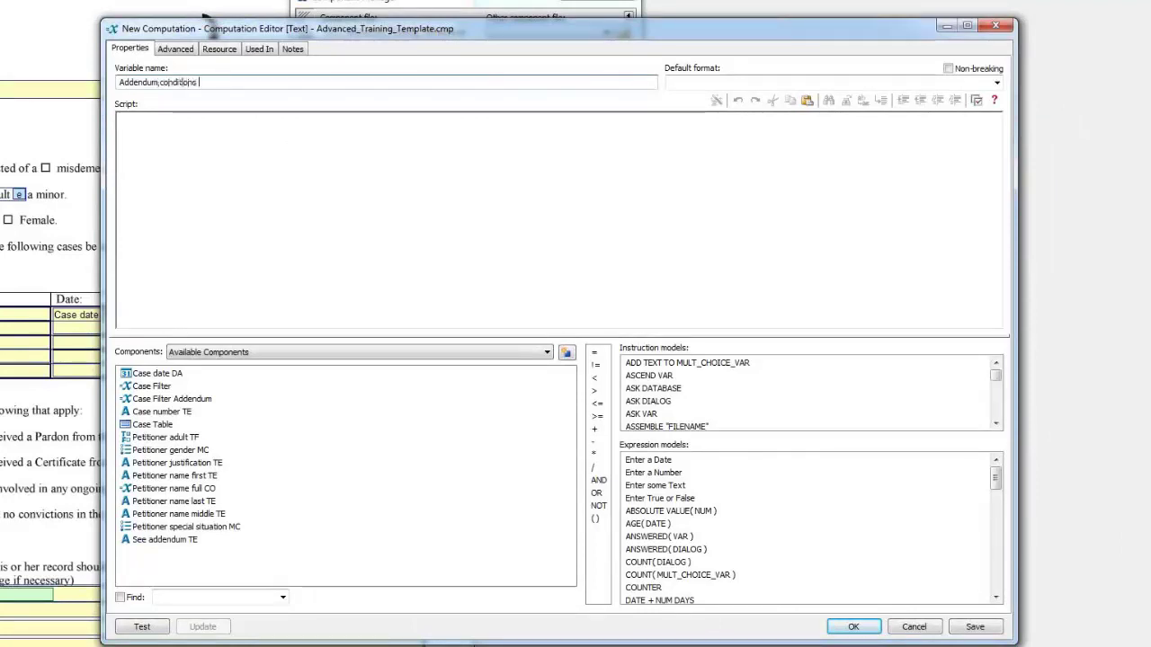
click(332, 176)
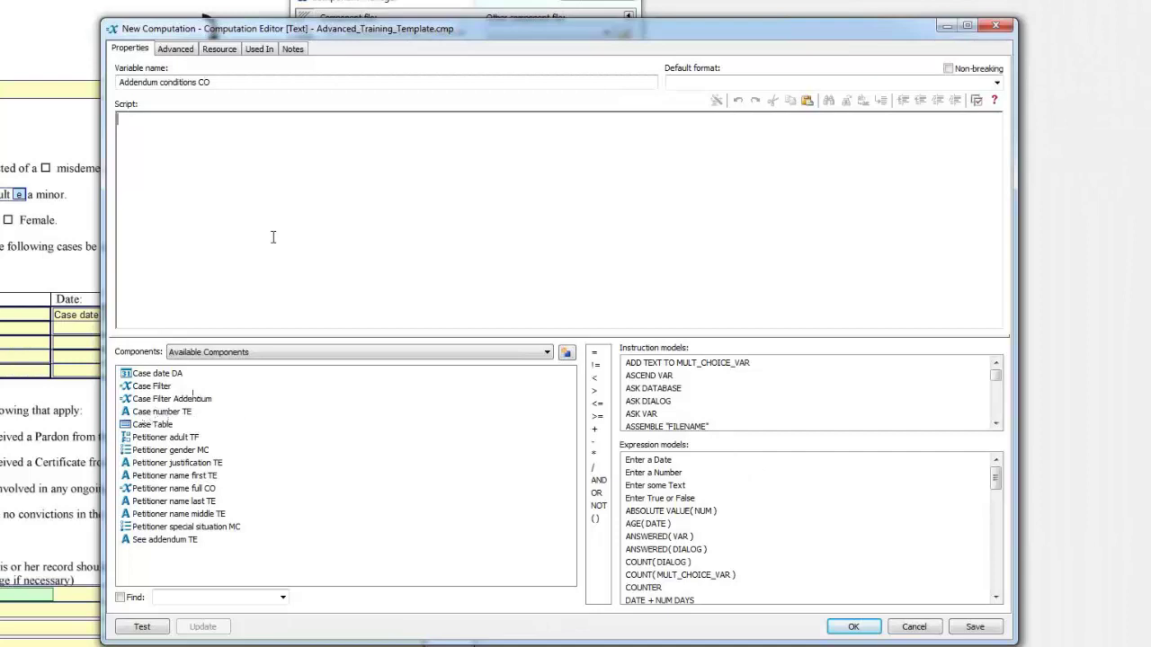
text(IF)
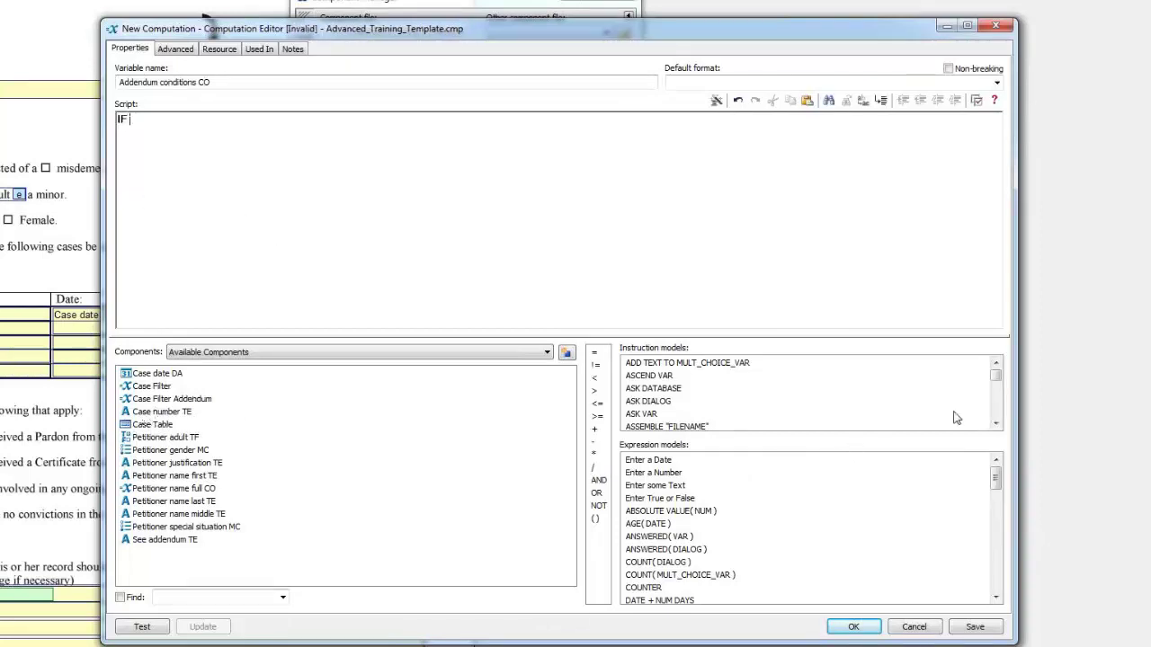
scroll(1002, 476, down, 2)
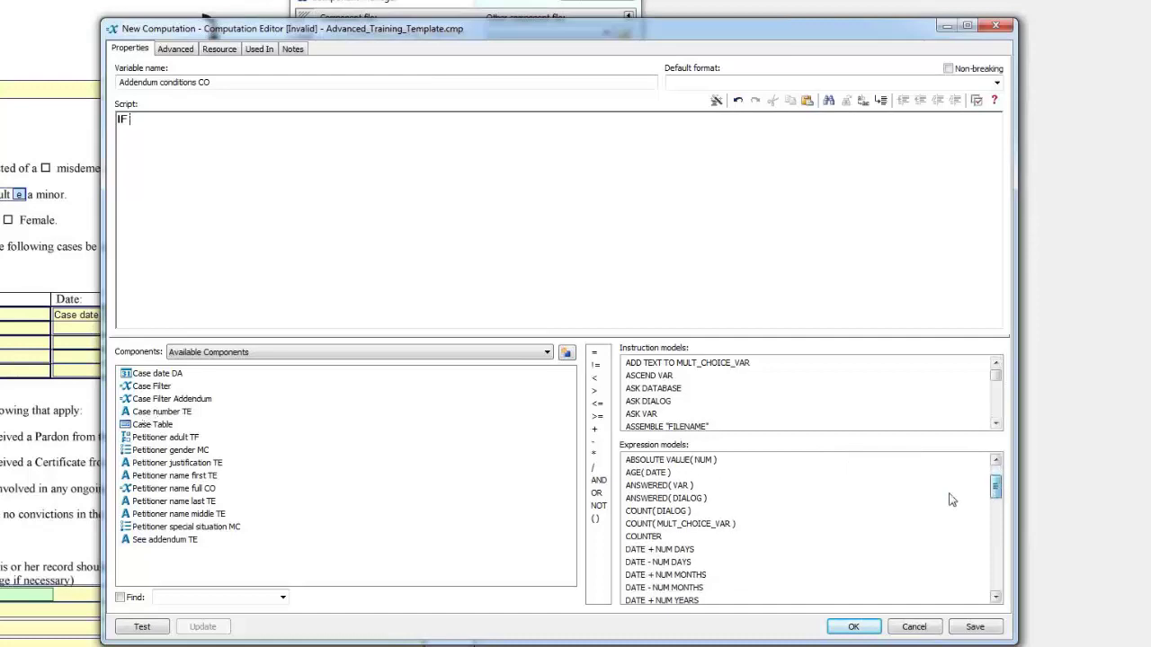
drag(648, 439, 216, 160)
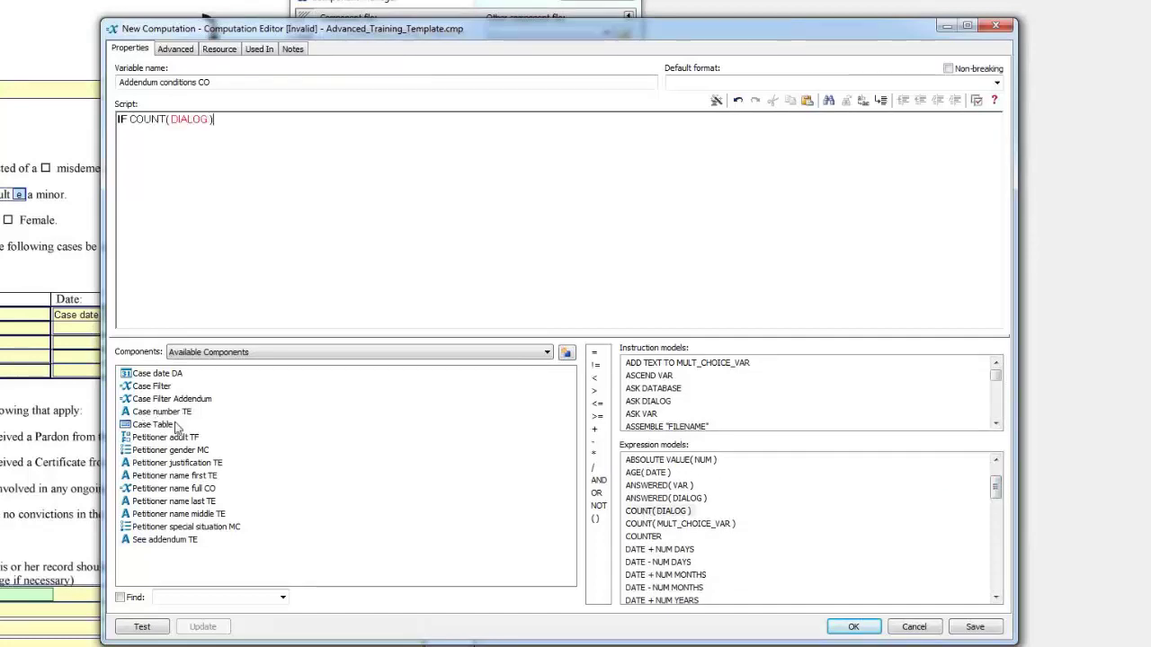
click(192, 136)
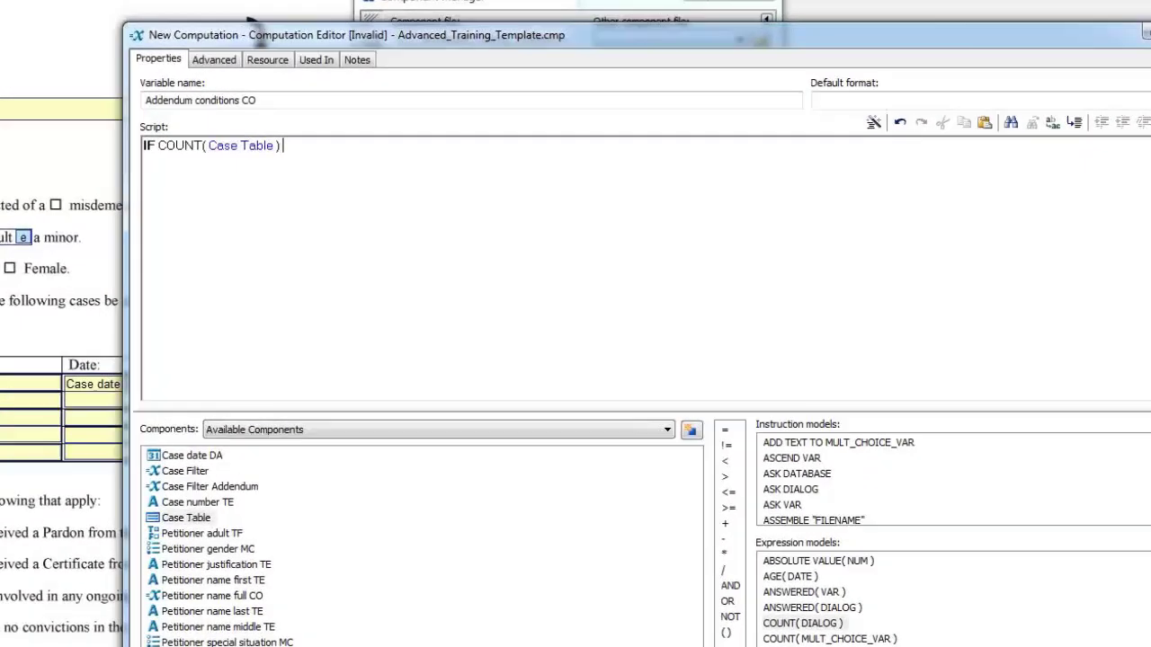
text(> 5)
key(Return)
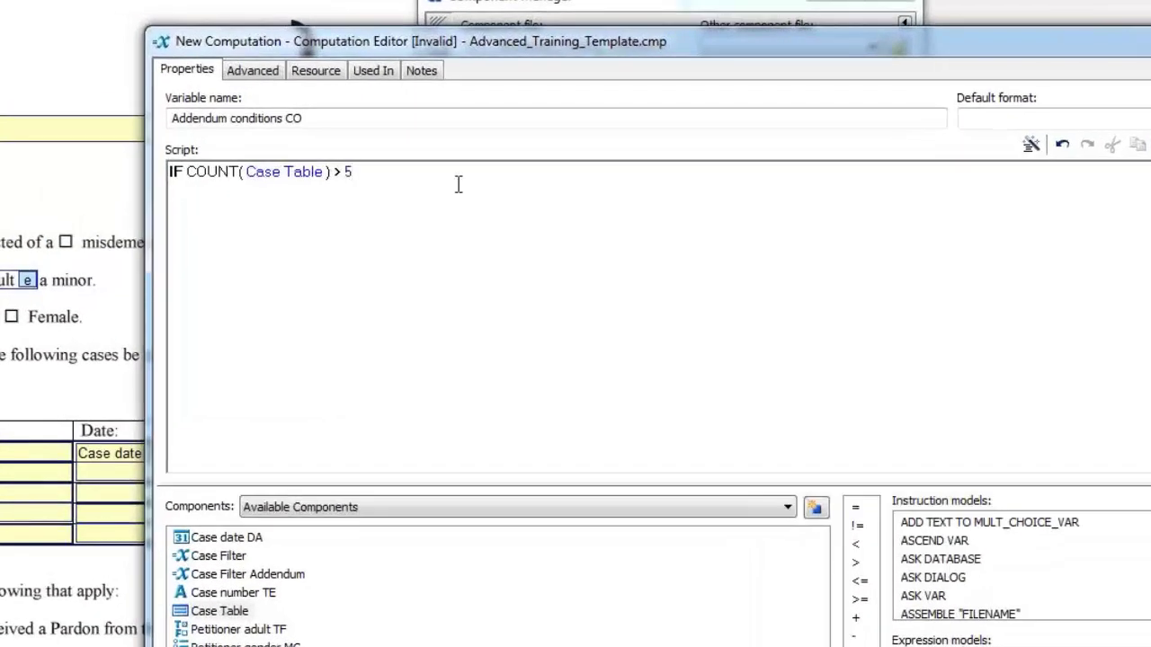
text("True")
Add ELSE IF LENGTH(Petitioner justification TE) > 300 returning "True", closed with END IF
key(Return)
text(ELSE IF)
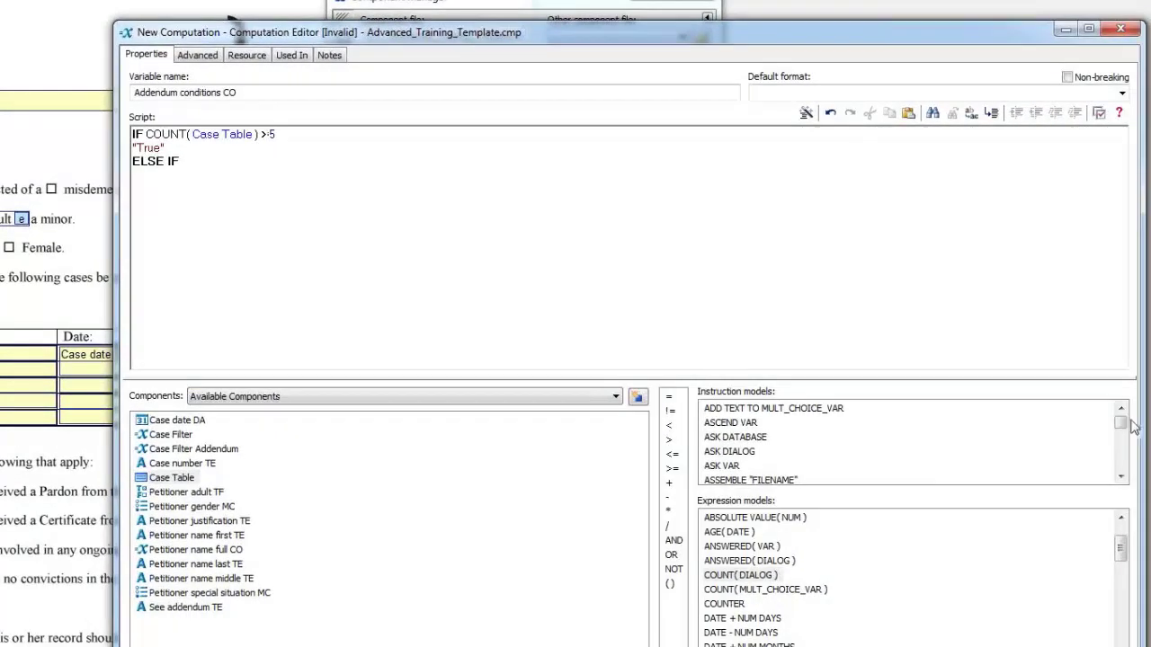
scroll(1121, 558, down, 4)
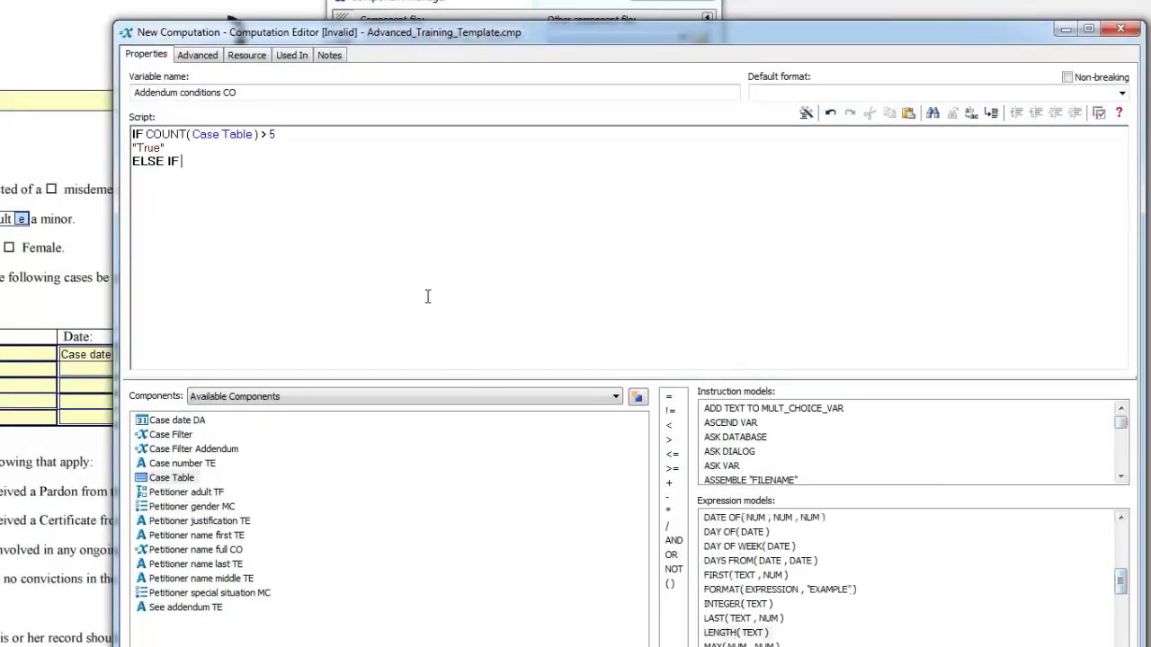
drag(428, 297, 428, 297)
drag(257, 174, 256, 174)
text(> )
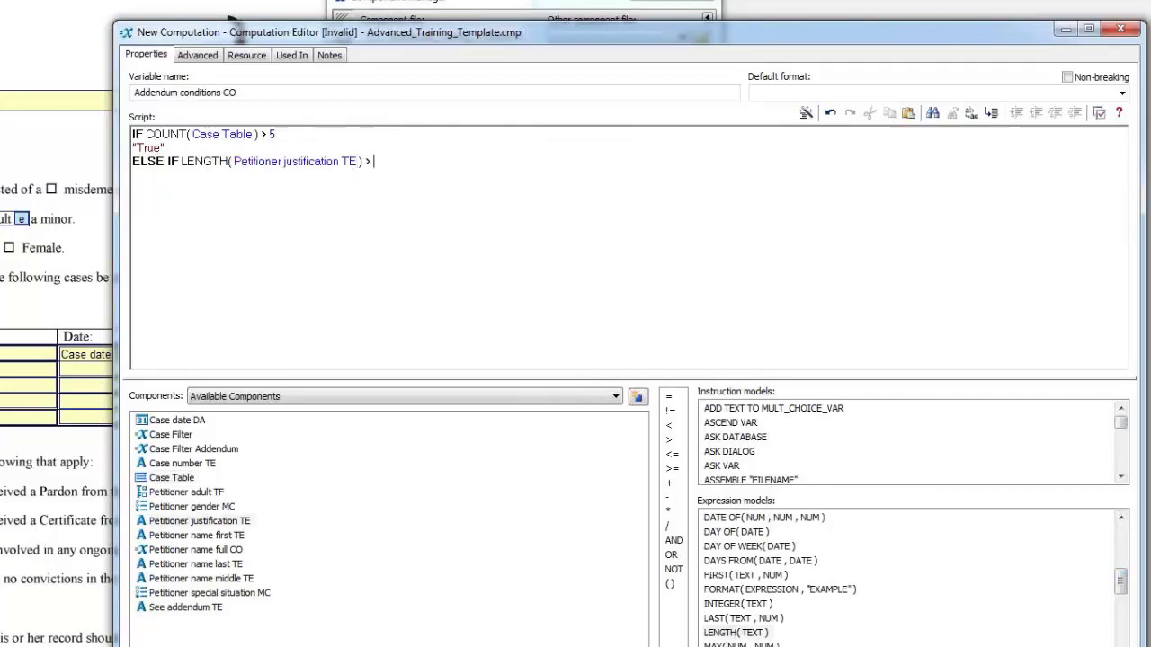
text(300 )
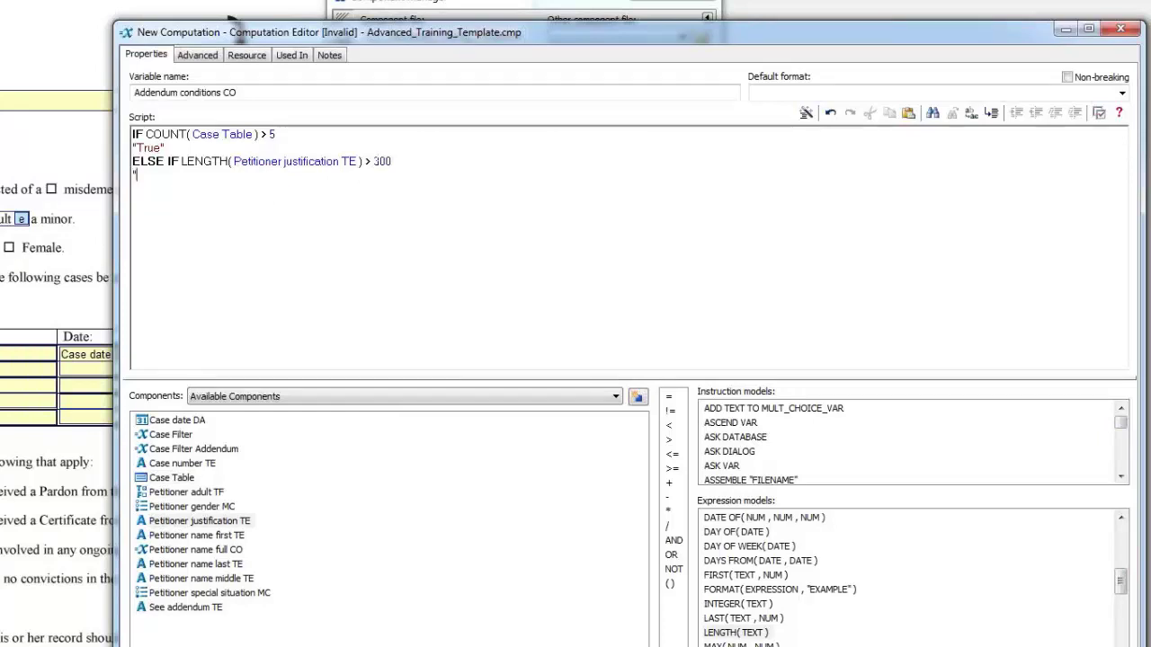
text("Ture)
key(BackSpace)
key(BackSpace)
key(BackSpace)
text(r)
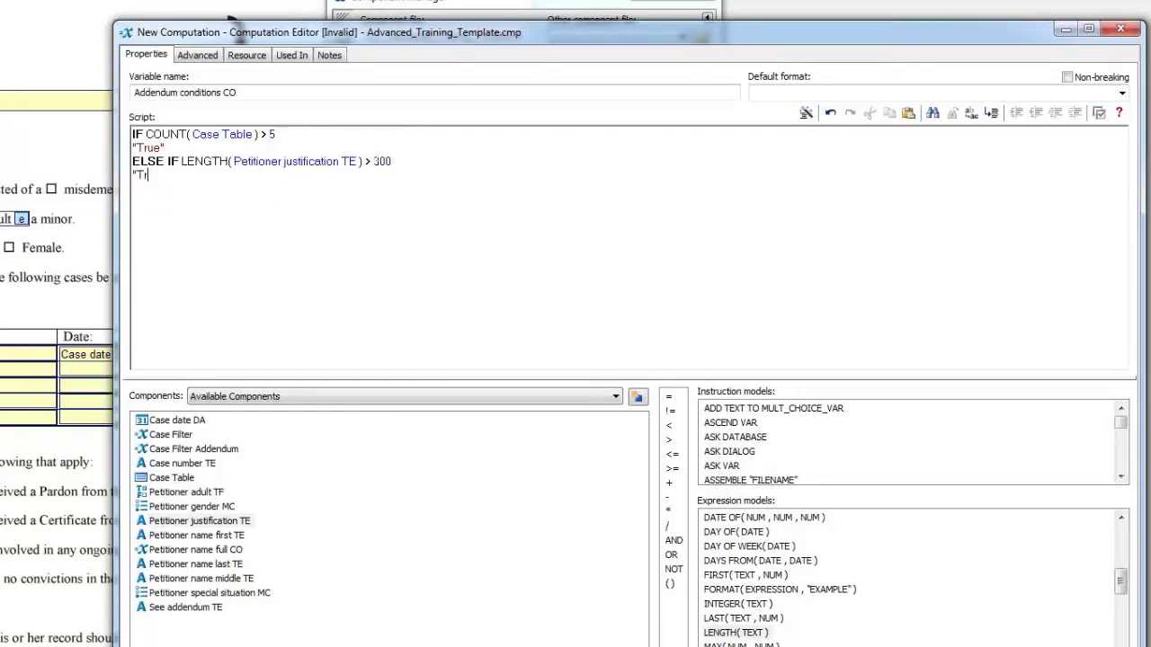
text(ue")
key(Return)
text(END IF)
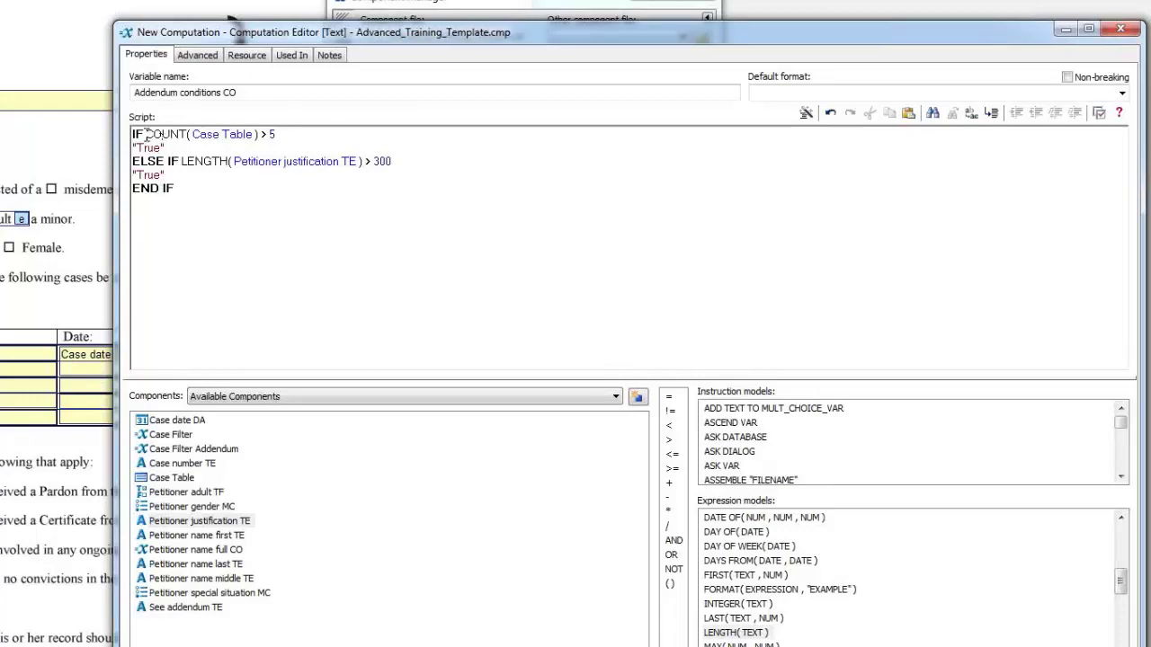
click(225, 134)
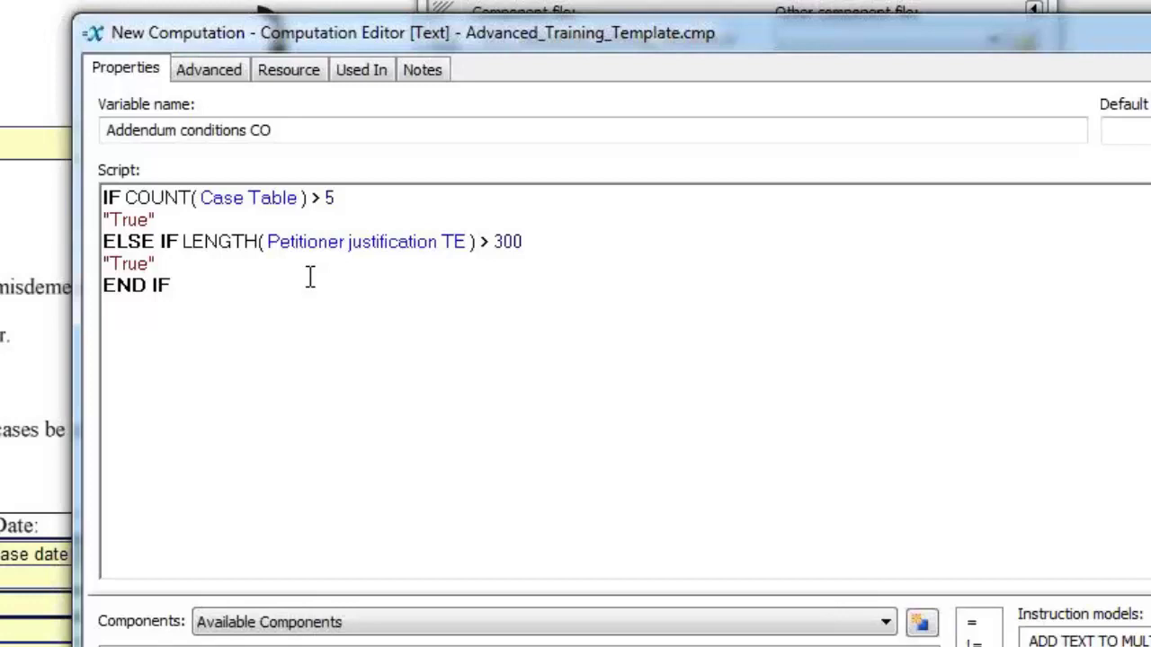
Add the comment '//Conditions for inserting addendum.' below END IF in the script
text(//Condit)
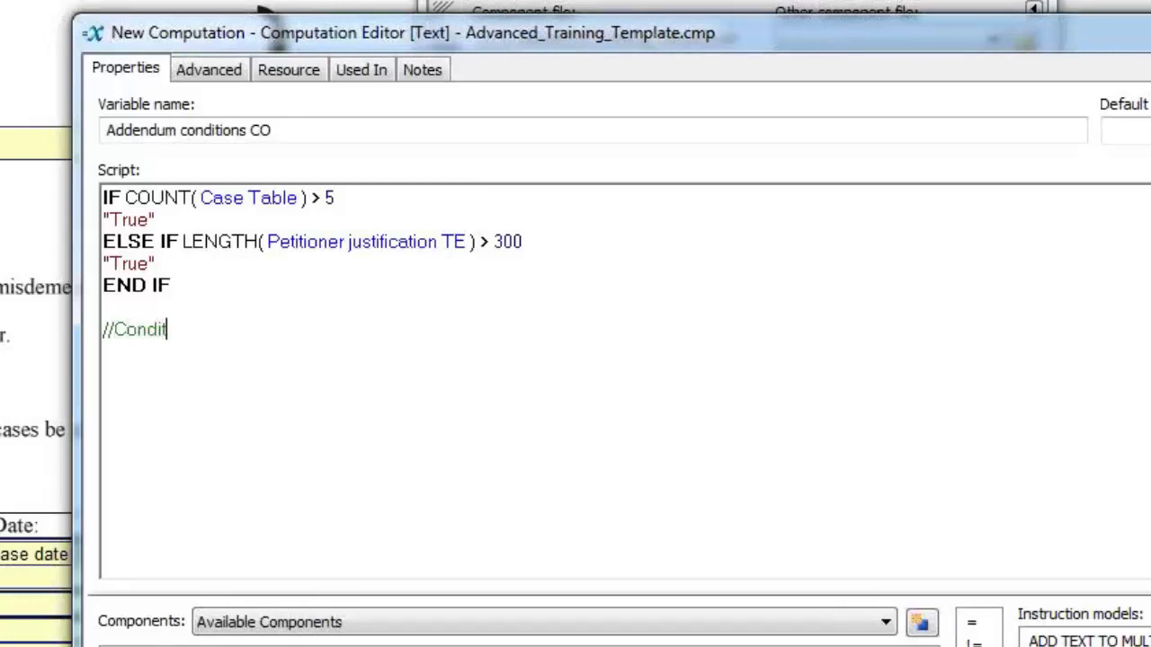
text(ions for in)
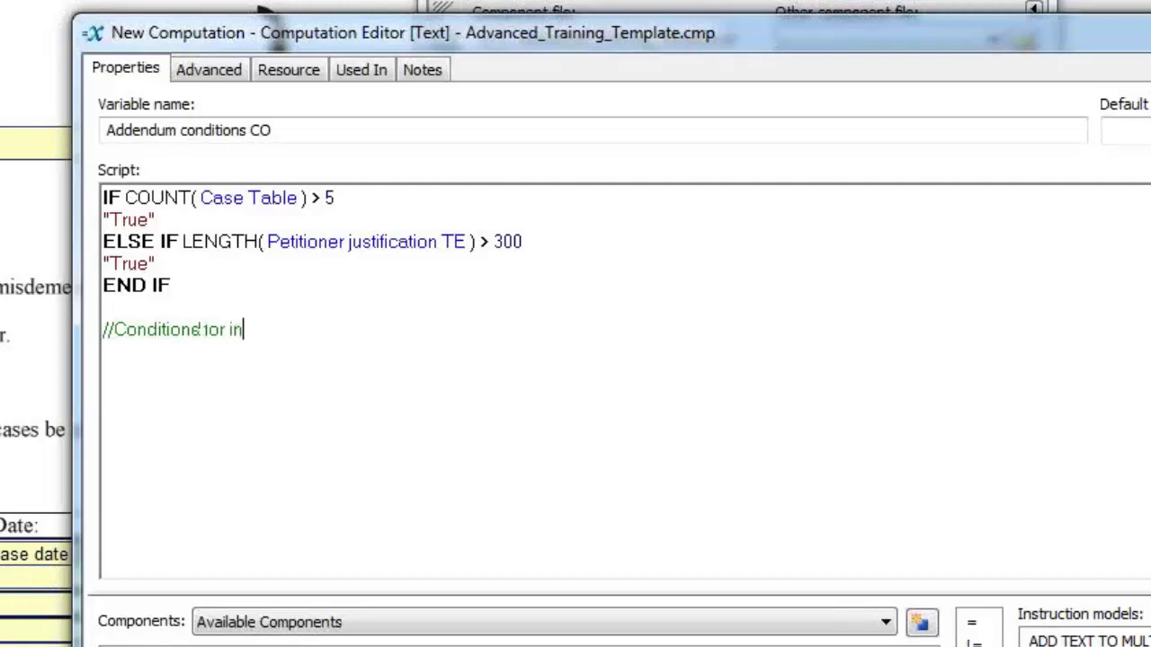
text(serting addendum)
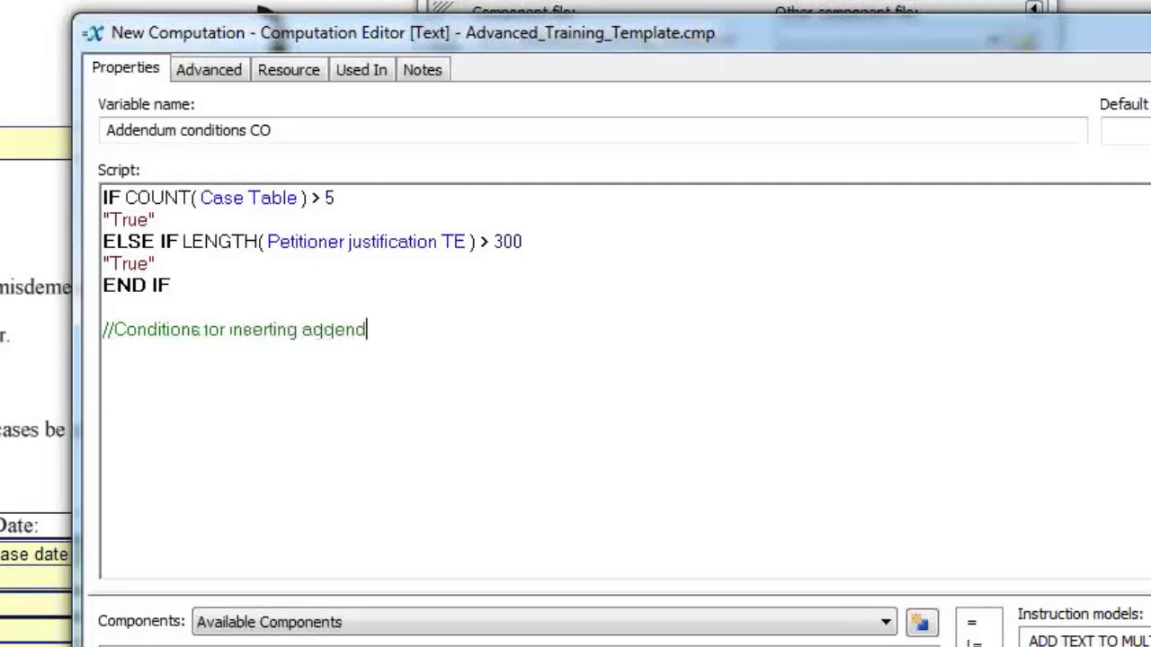
text(.)
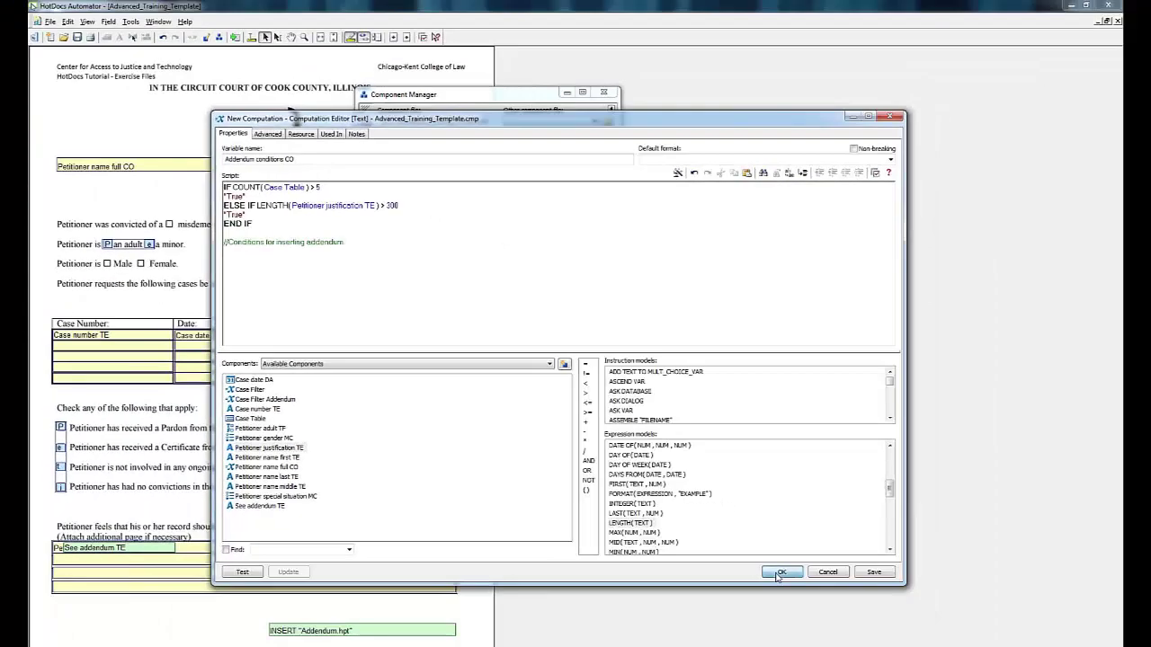
Save the computation, then clear the INSERT "Addendum.hpt" field's old LENGTH/COUNT condition
click(781, 573)
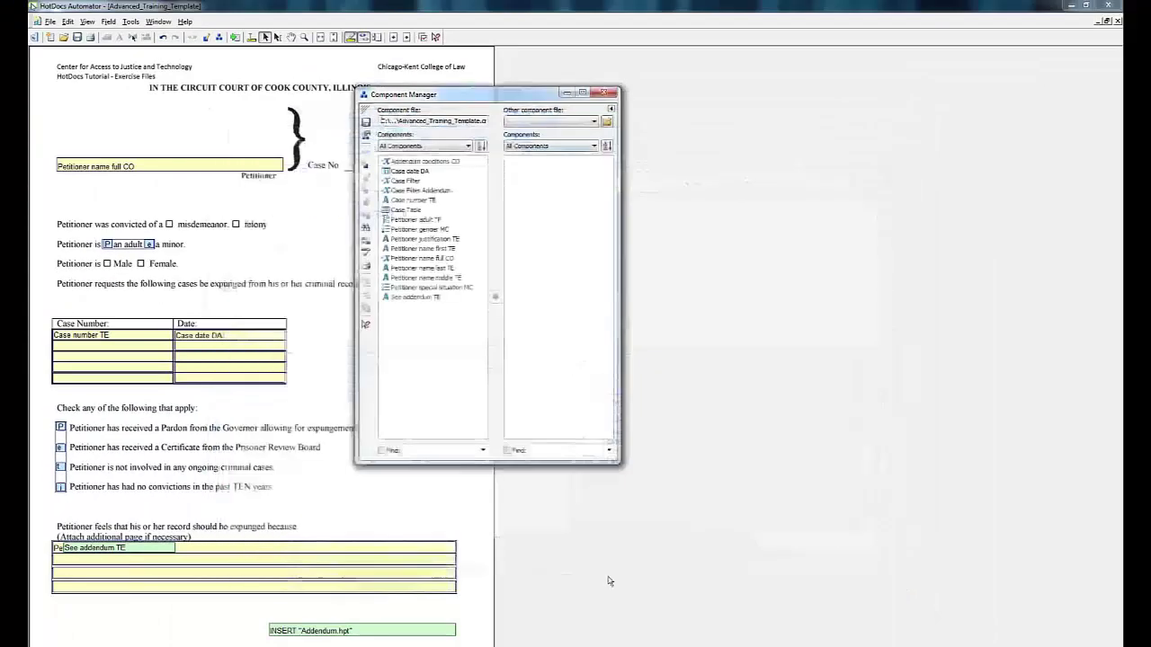
click(389, 631)
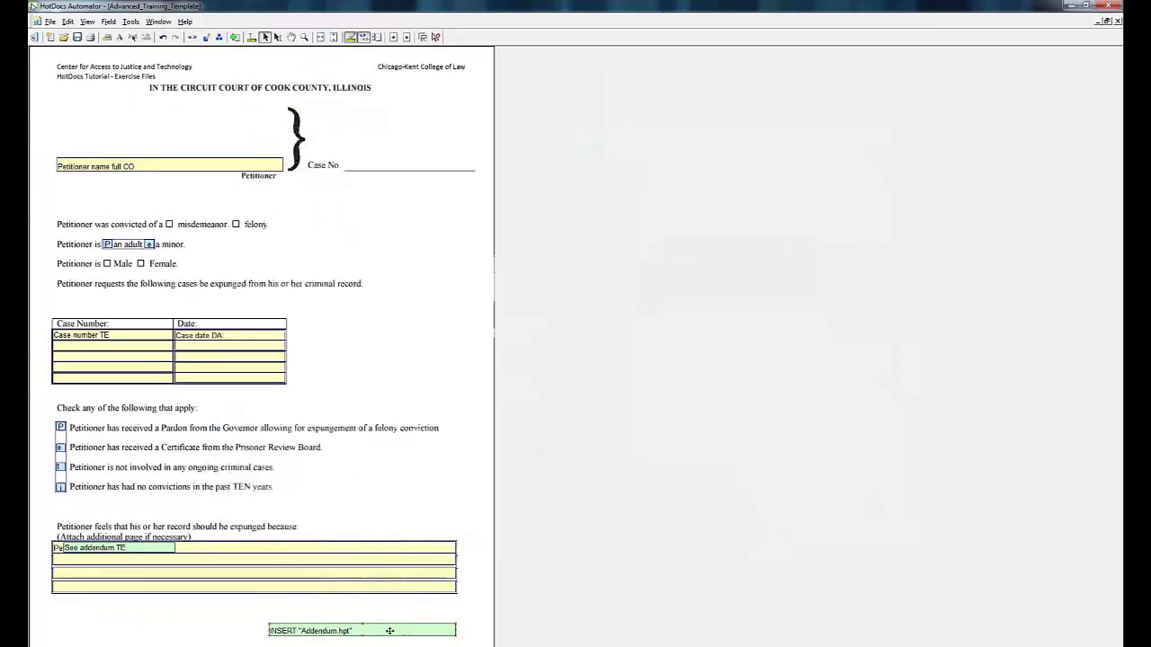
click(105, 37)
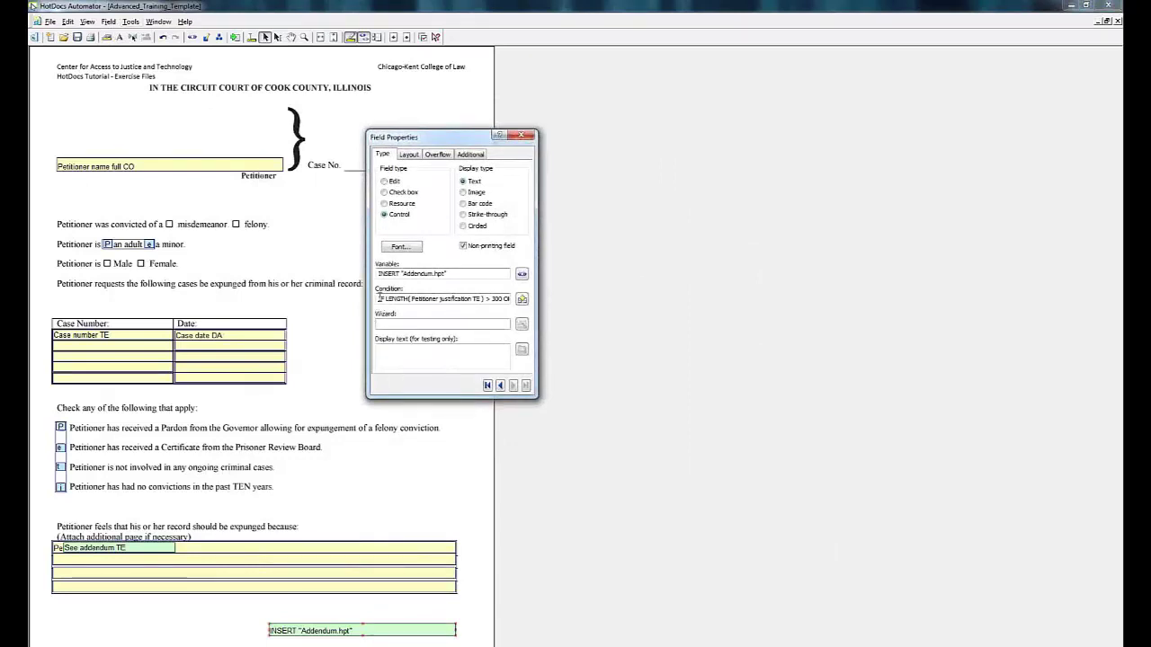
drag(379, 297, 557, 303)
key(Home)
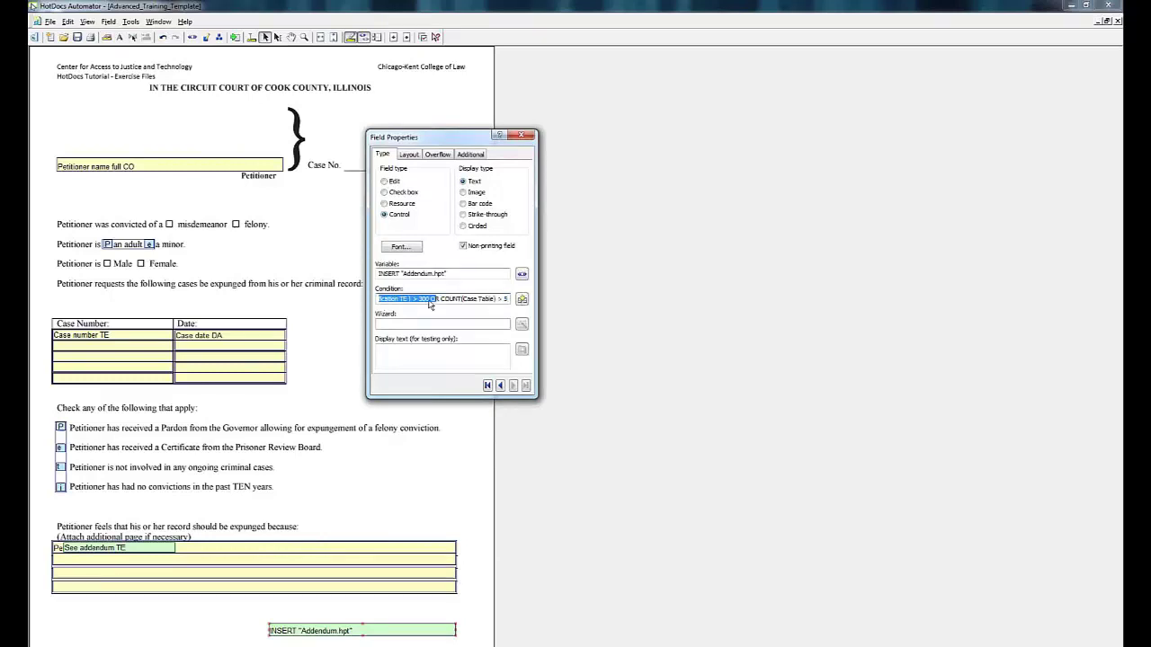
drag(388, 298, 677, 306)
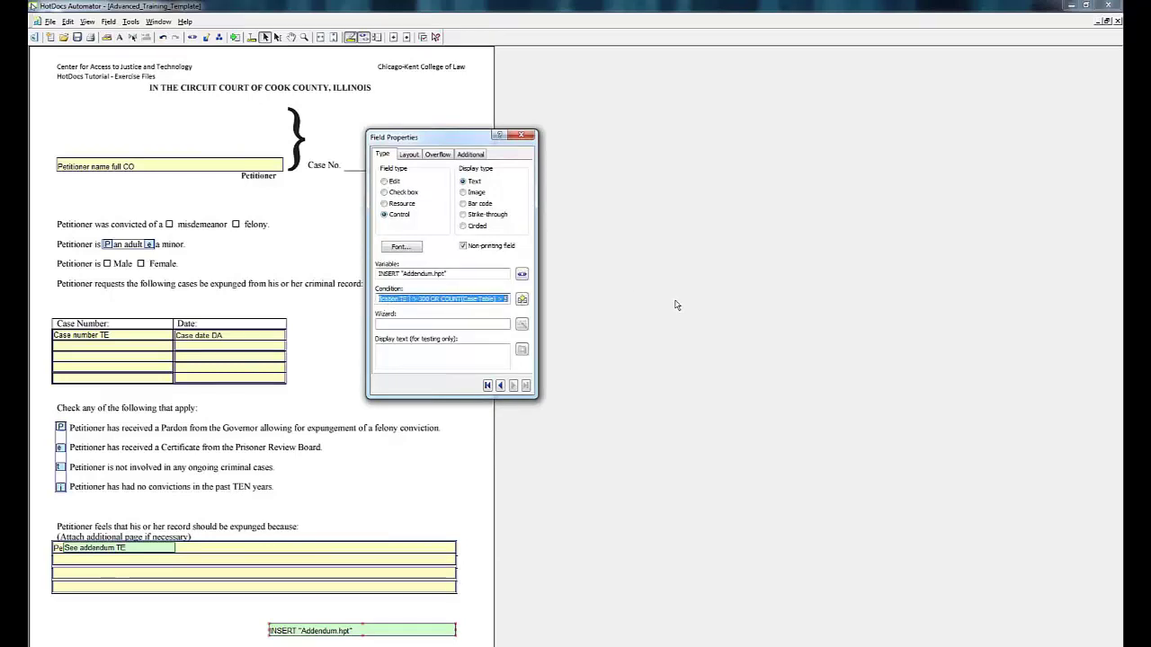
text(IF)
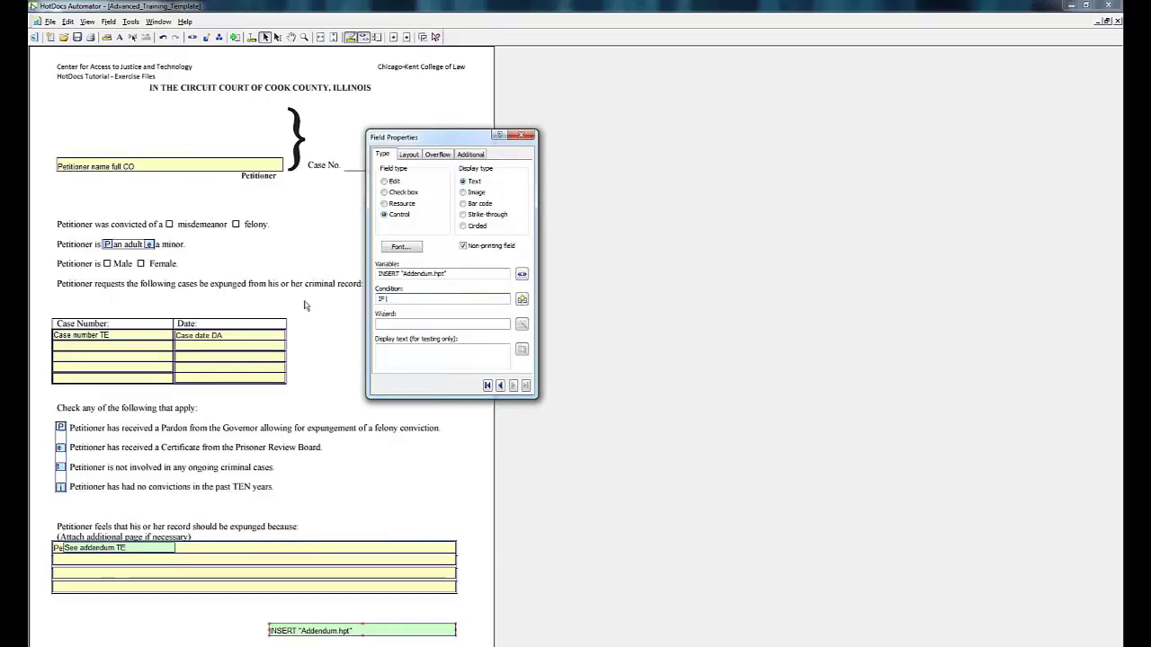
double_click(429, 302)
key(BackSpace)
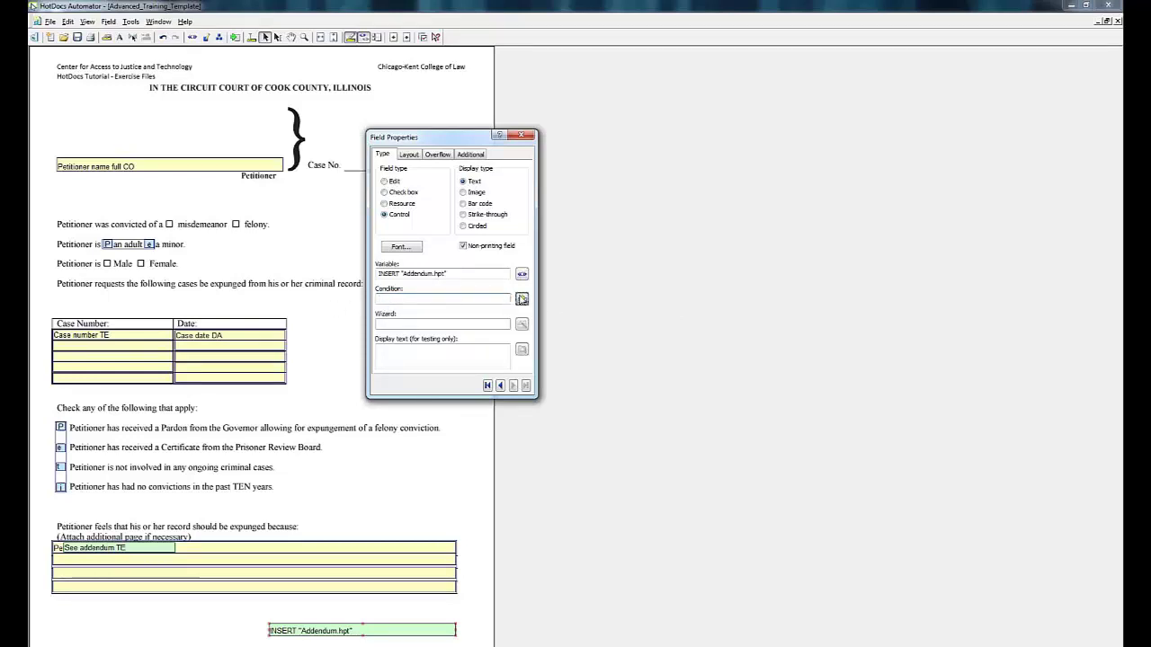
Set the addendum insert's condition to the expression Addendum conditions CO = "True"
click(522, 298)
click(353, 224)
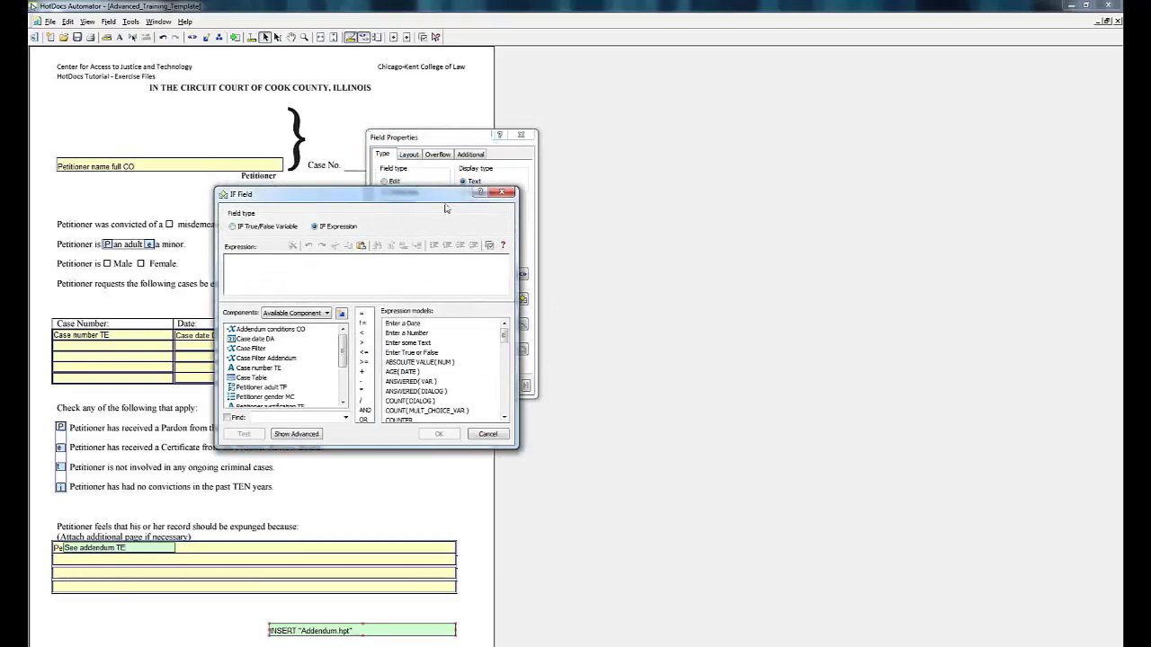
drag(522, 453, 779, 568)
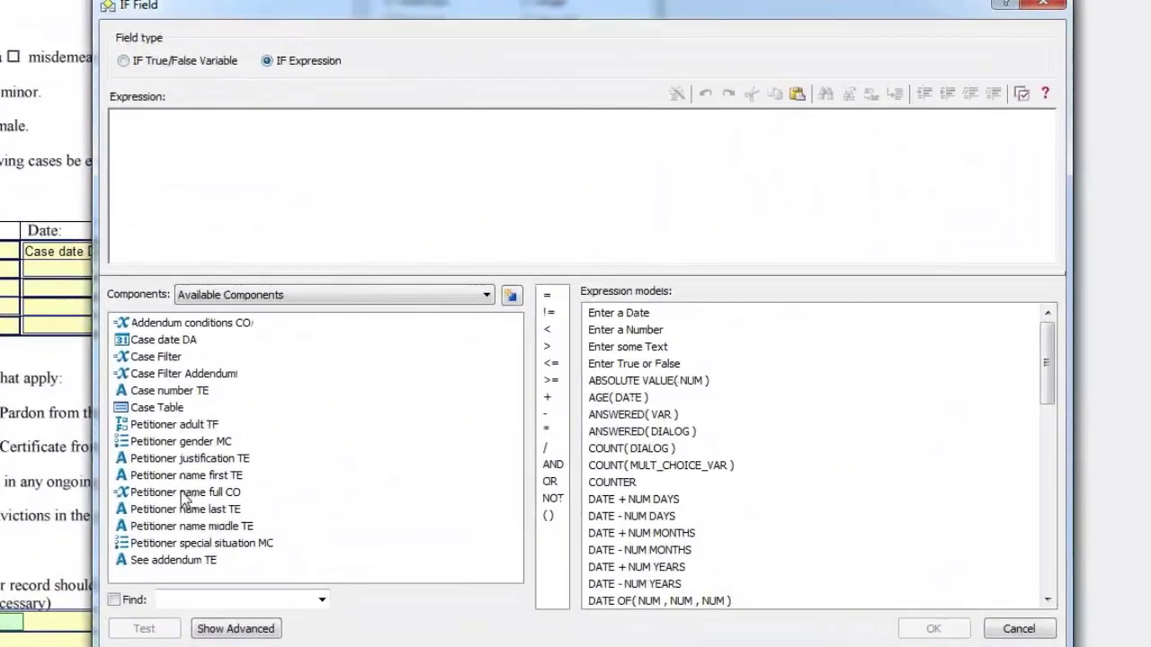
drag(187, 330, 316, 170)
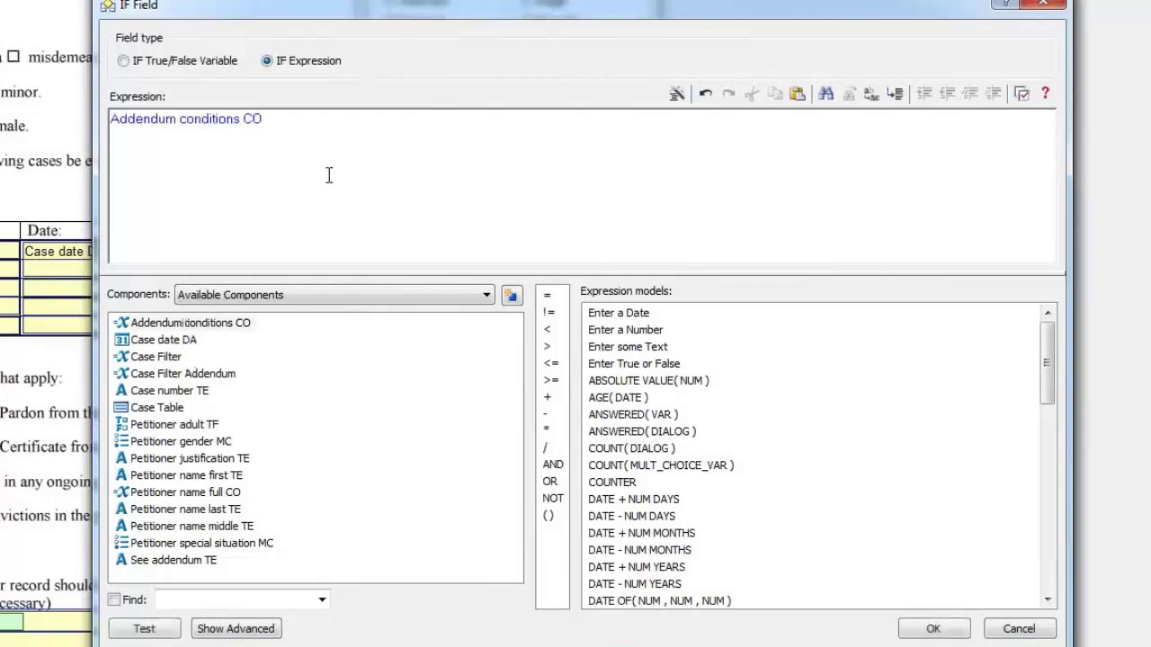
text(= "True)
click(935, 630)
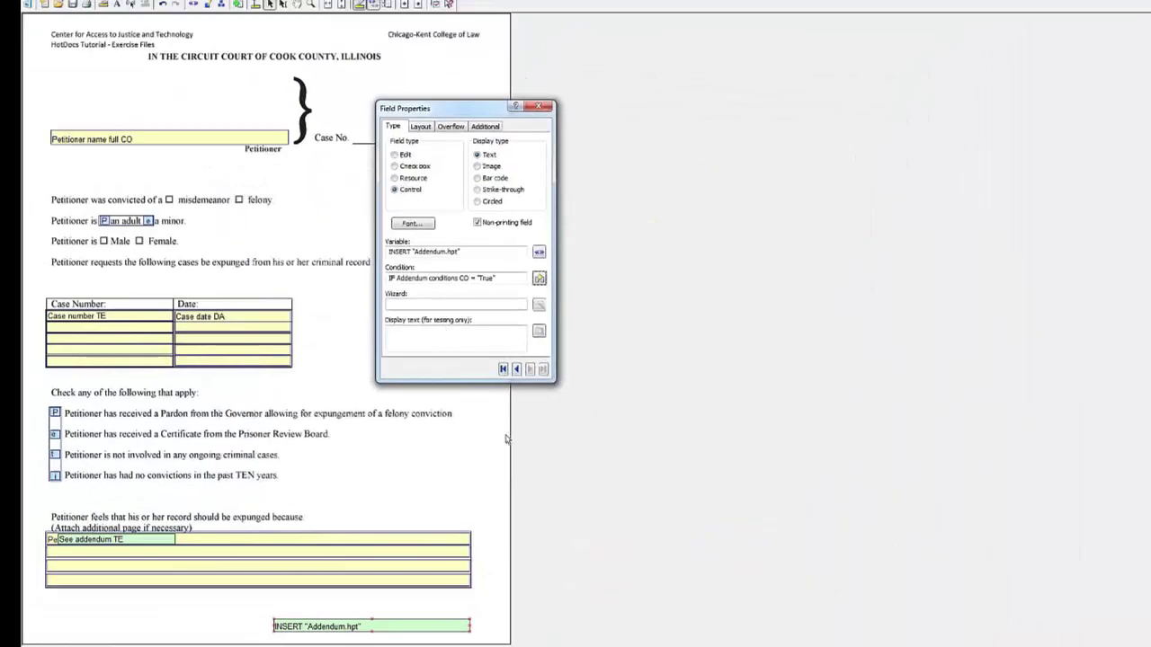
click(500, 441)
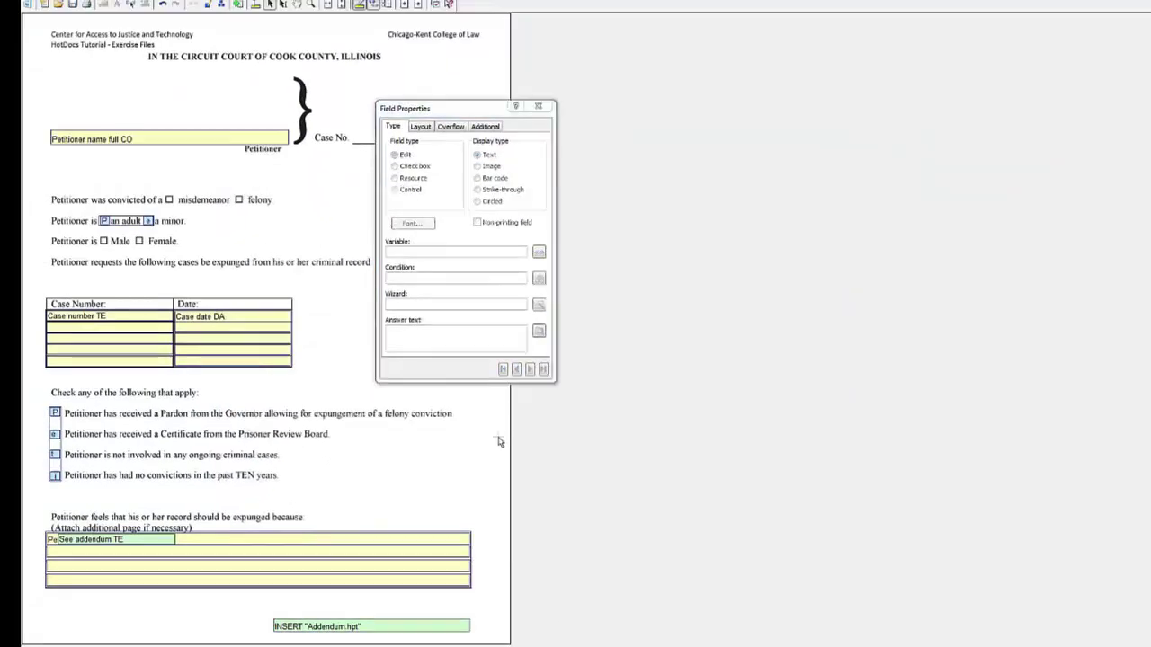
click(538, 106)
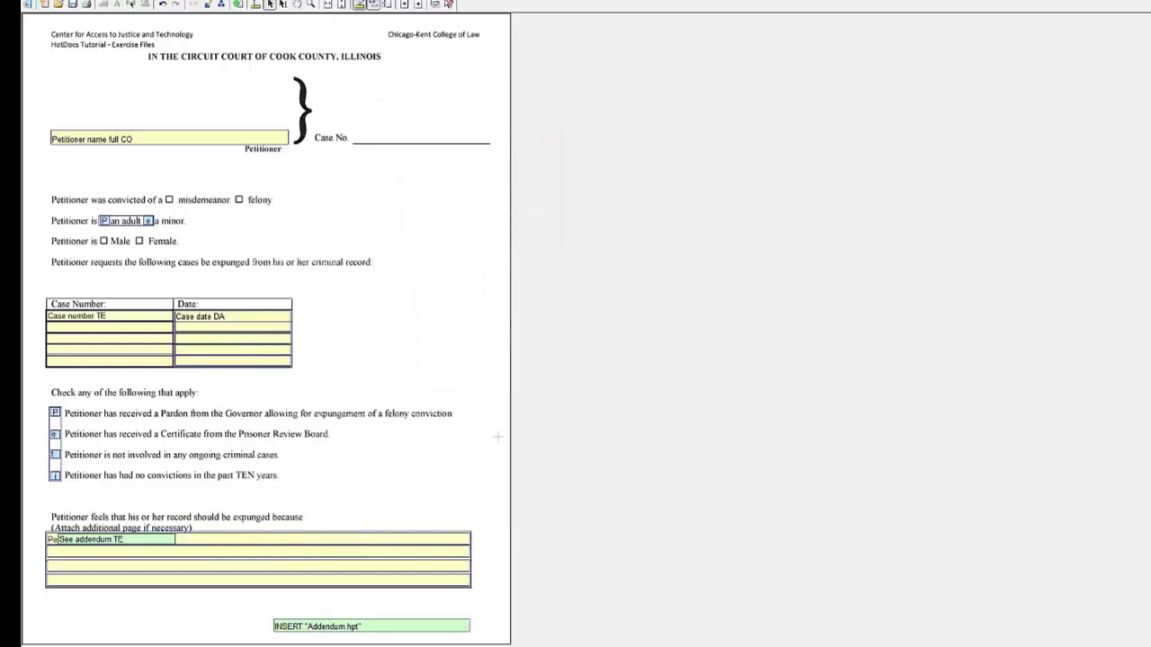
Test assemble the template and review the eight Case Table entries in the interview
click(239, 5)
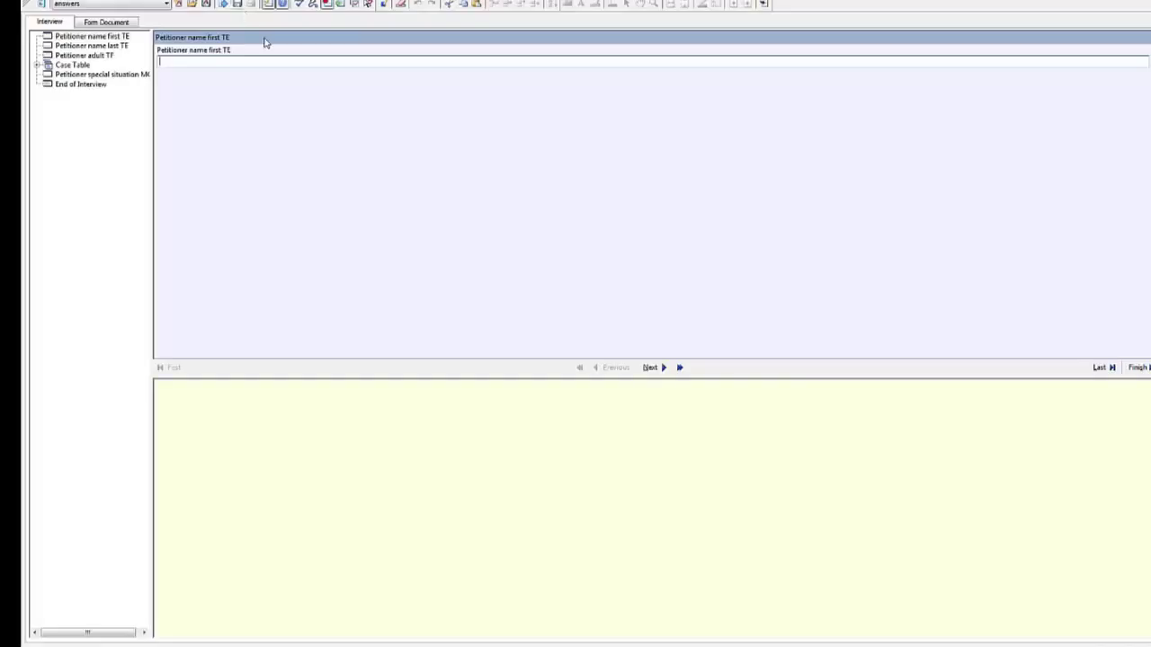
click(61, 63)
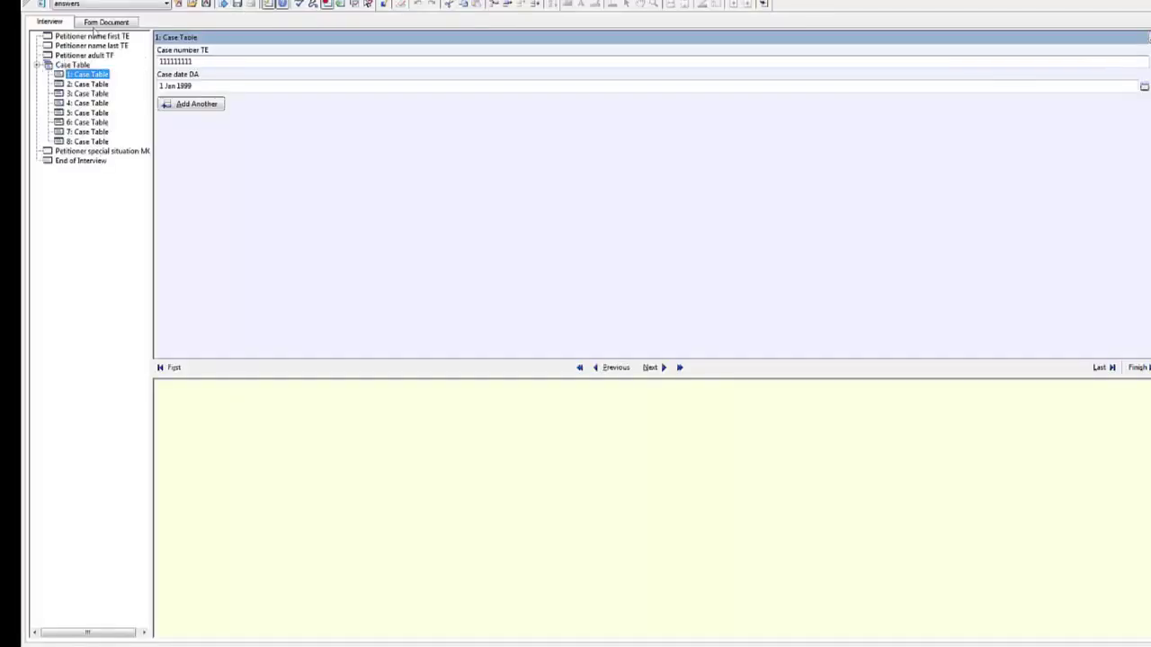
click(91, 84)
click(88, 103)
click(87, 112)
click(83, 132)
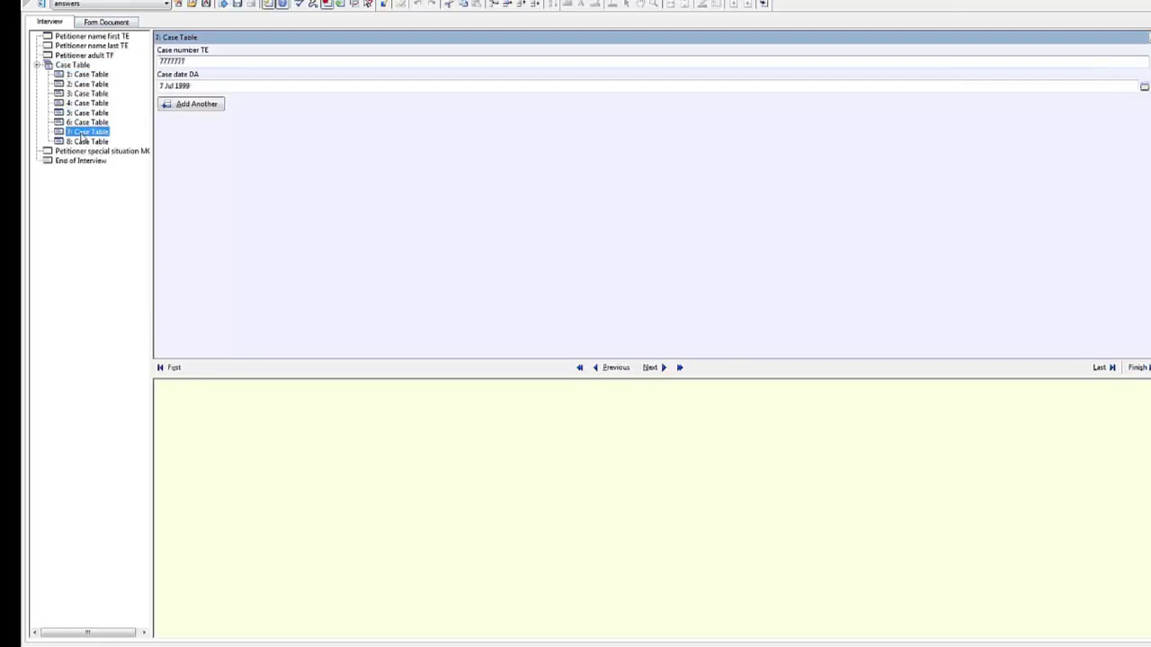
click(83, 141)
Check the Form Document: five cases on the form, three more on the Addendum page
click(106, 22)
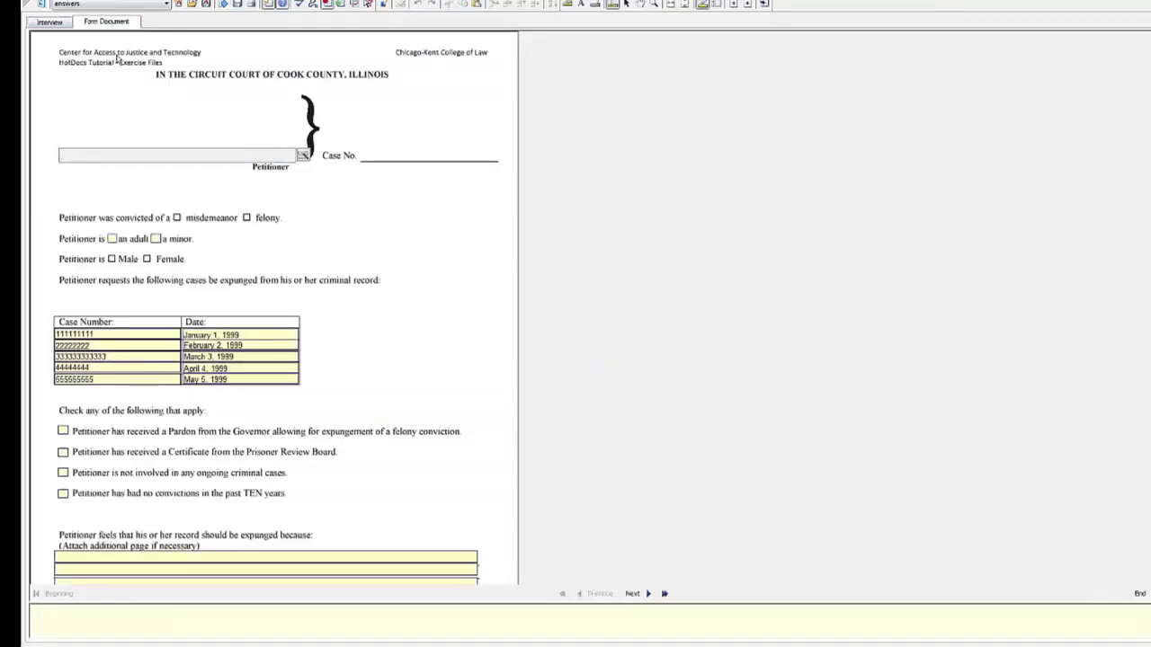
scroll(167, 265, down, 3)
scroll(161, 264, down, 3)
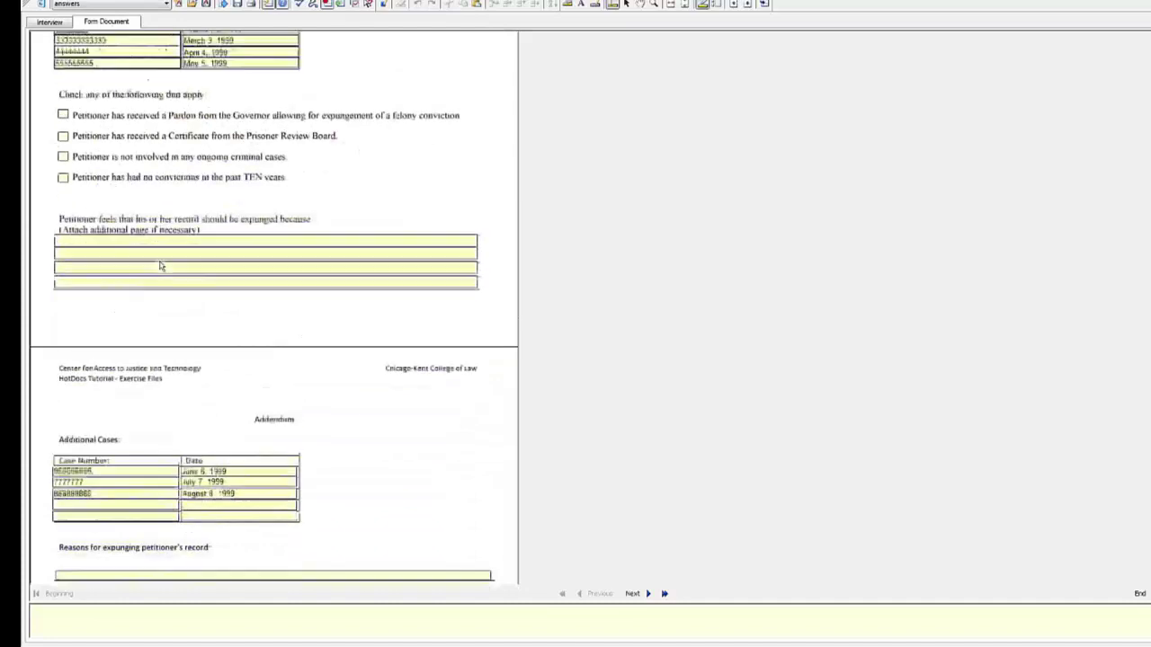
scroll(162, 264, up, 1)
scroll(162, 267, down, 1)
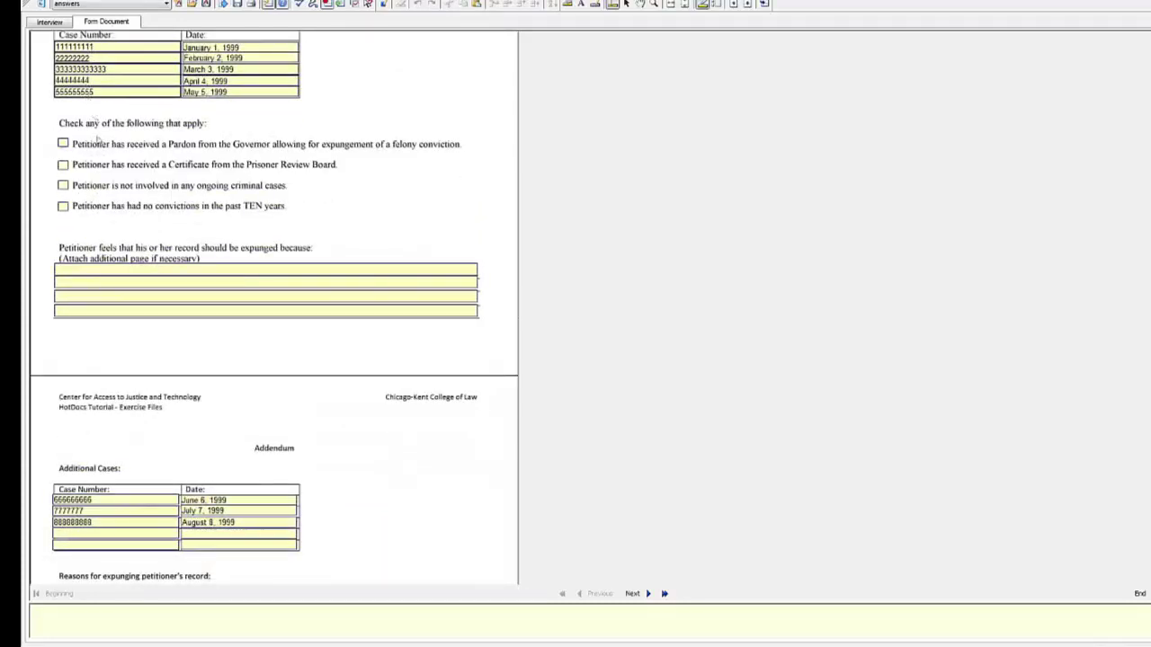
scroll(99, 143, up, 5)
scroll(99, 150, down, 6)
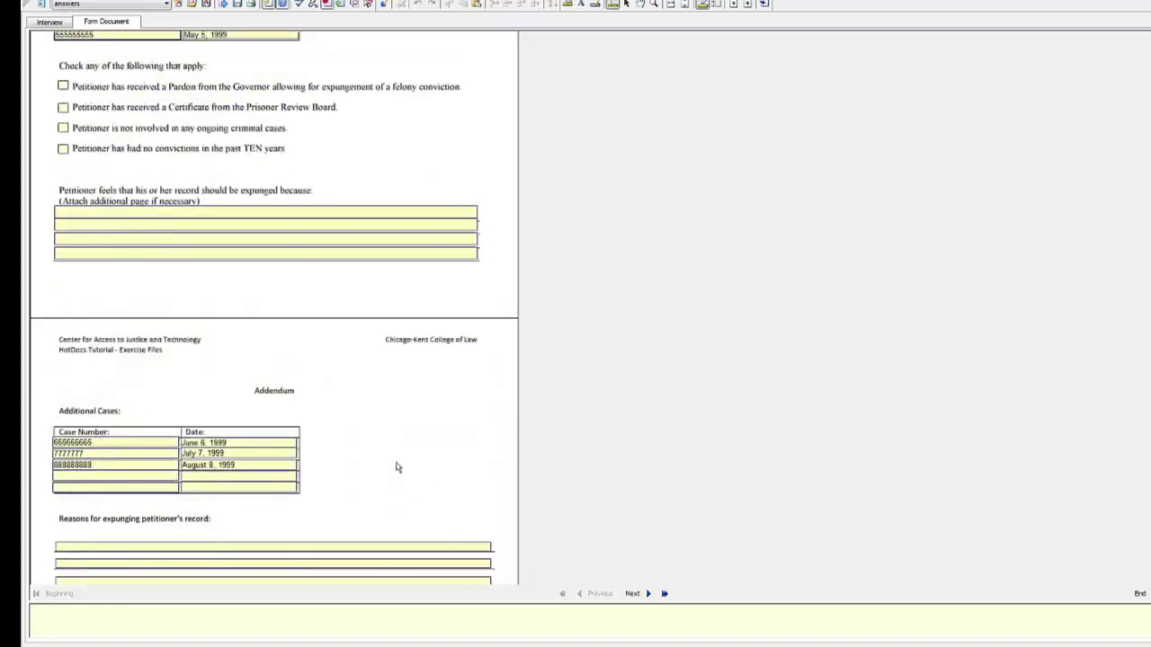
scroll(300, 416, down, 3)
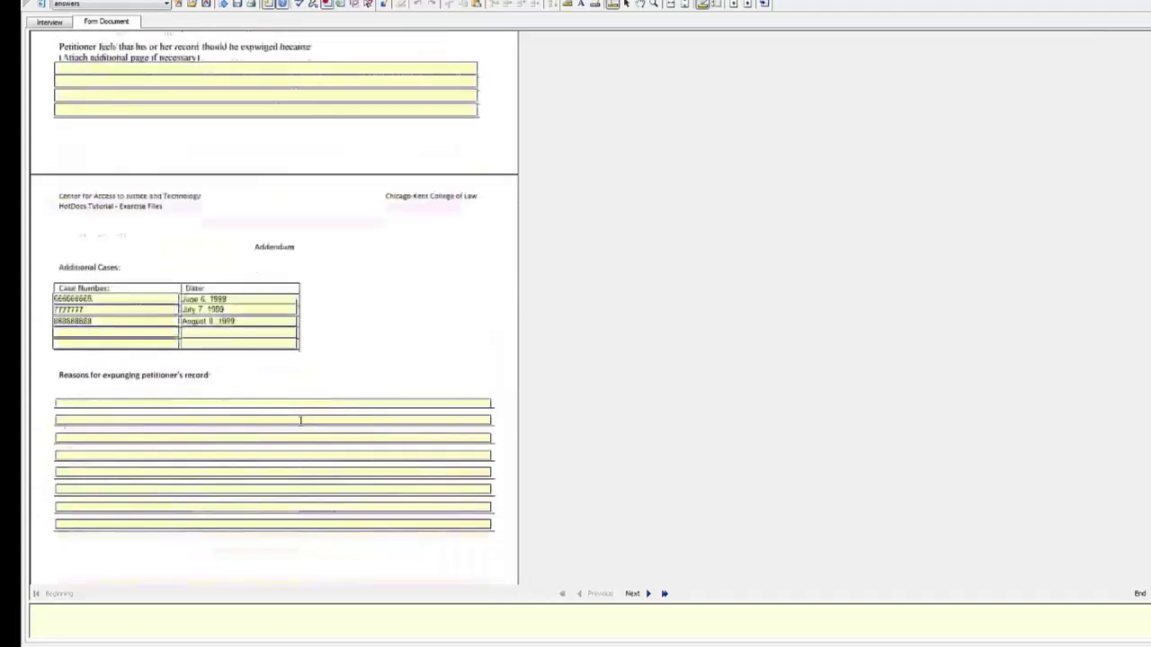
scroll(301, 422, up, 7)
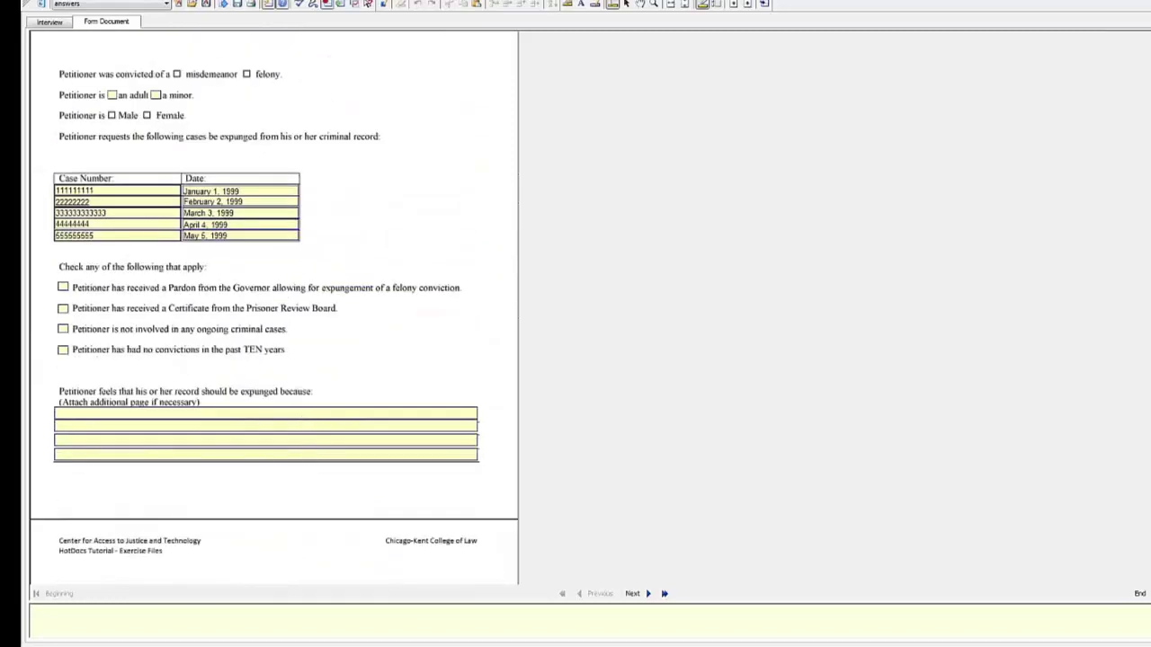